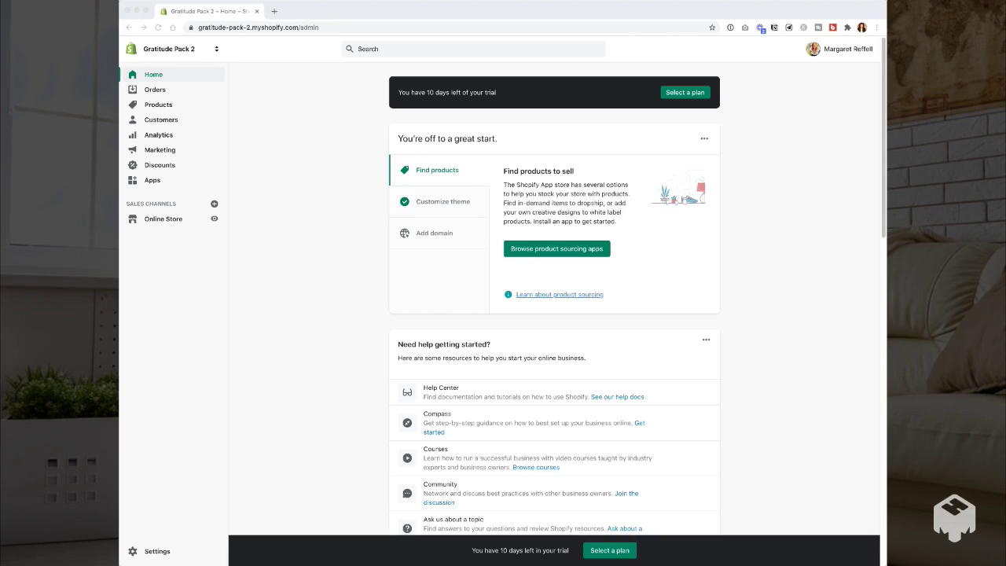
click(271, 27)
click(271, 26)
drag(273, 28, 198, 28)
click(308, 102)
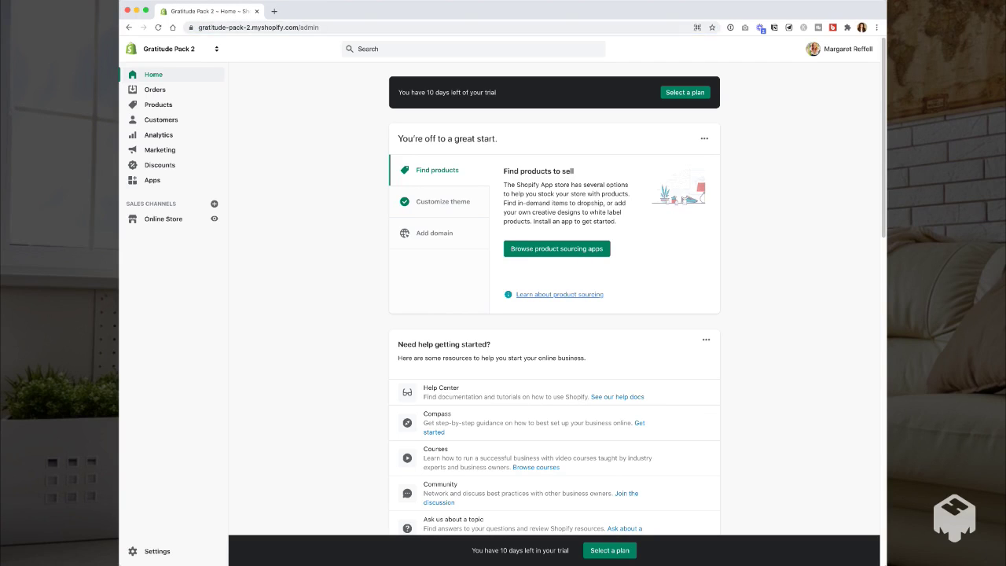
click(272, 28)
click(308, 102)
Create a new product titled "Gratitude Pack 1" with the description lines "Gratitude Pack 1: Beginner edition" and "Build your gratitude habits!"
click(158, 104)
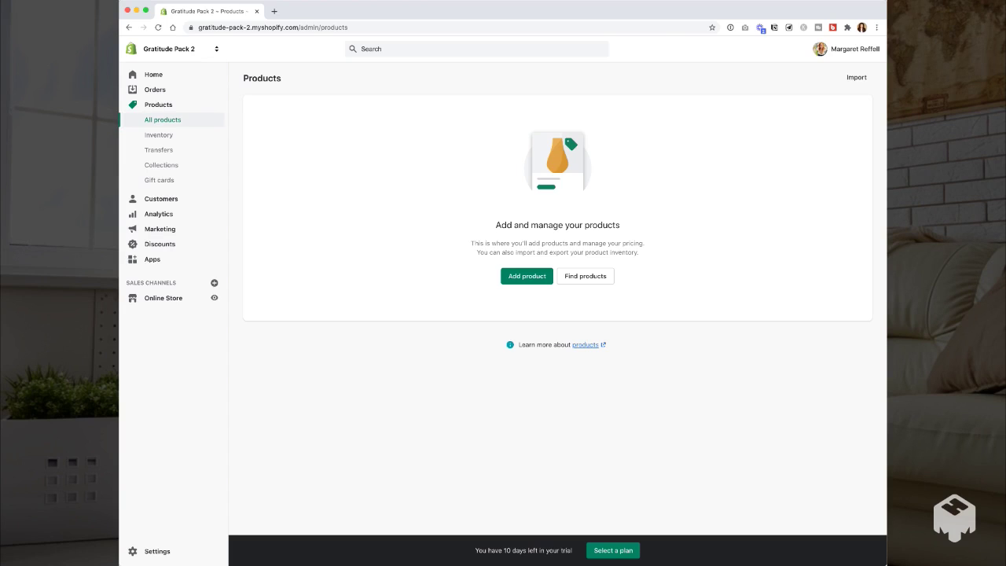
click(526, 276)
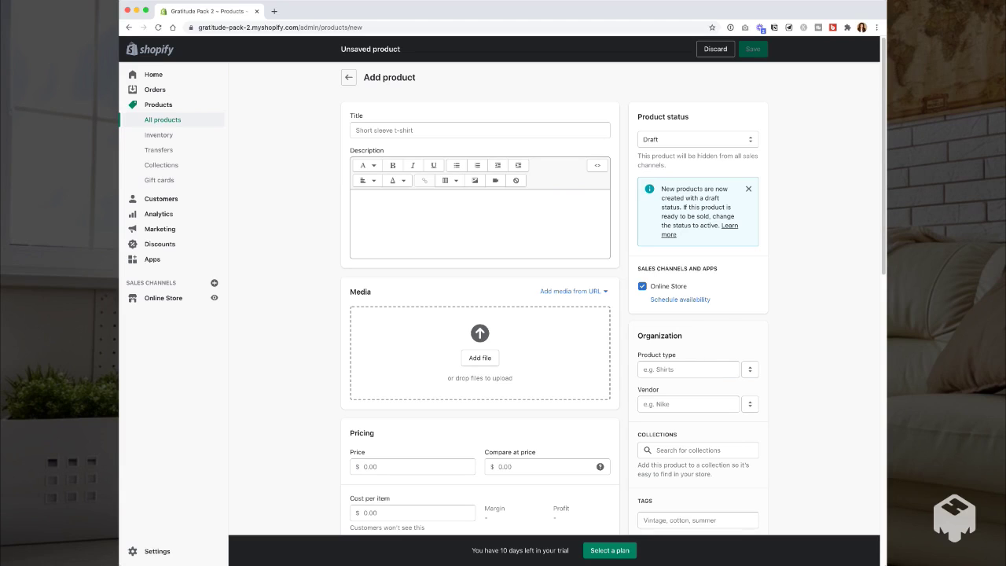
click(479, 131)
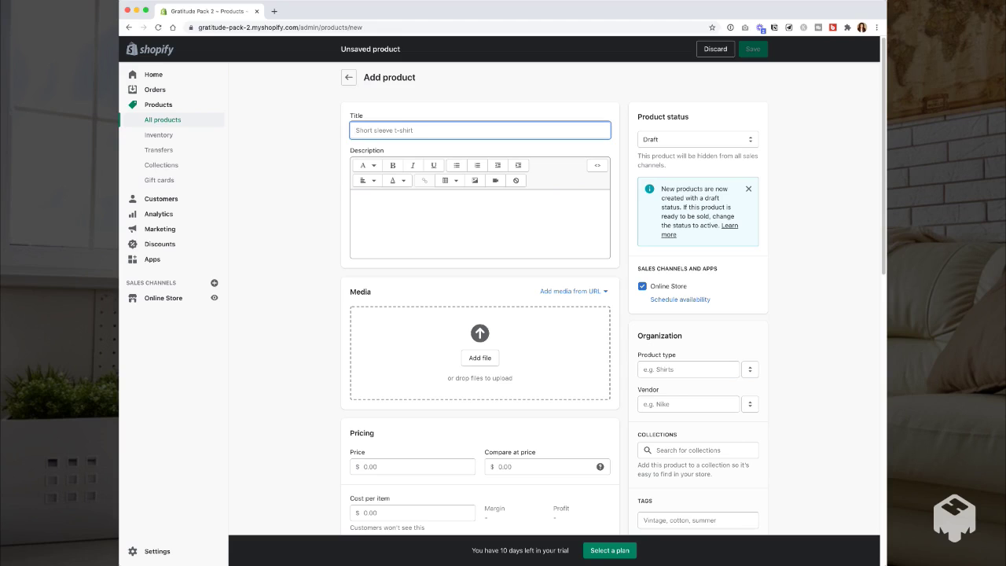
text(Grat)
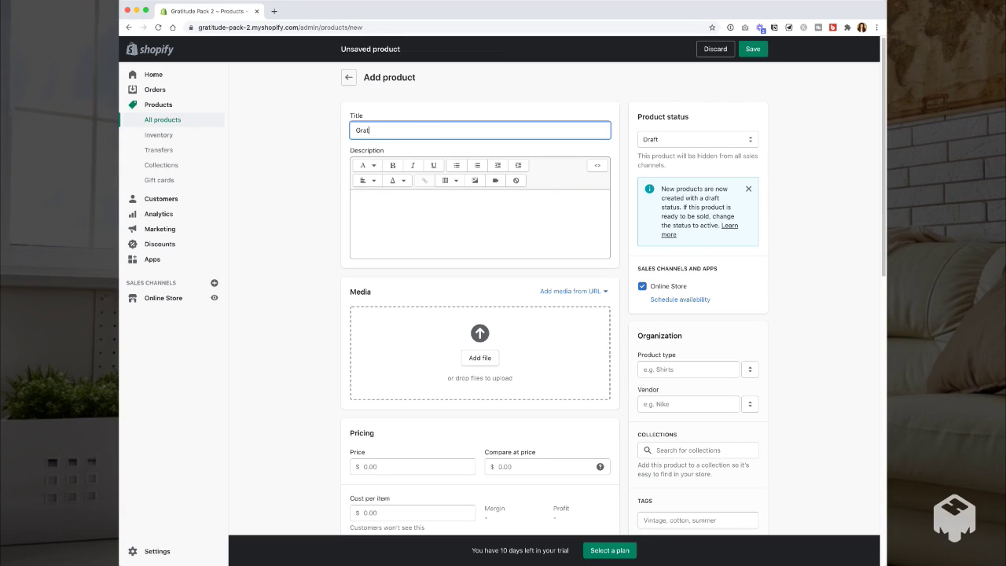
text(itude Pack 1)
key(Tab)
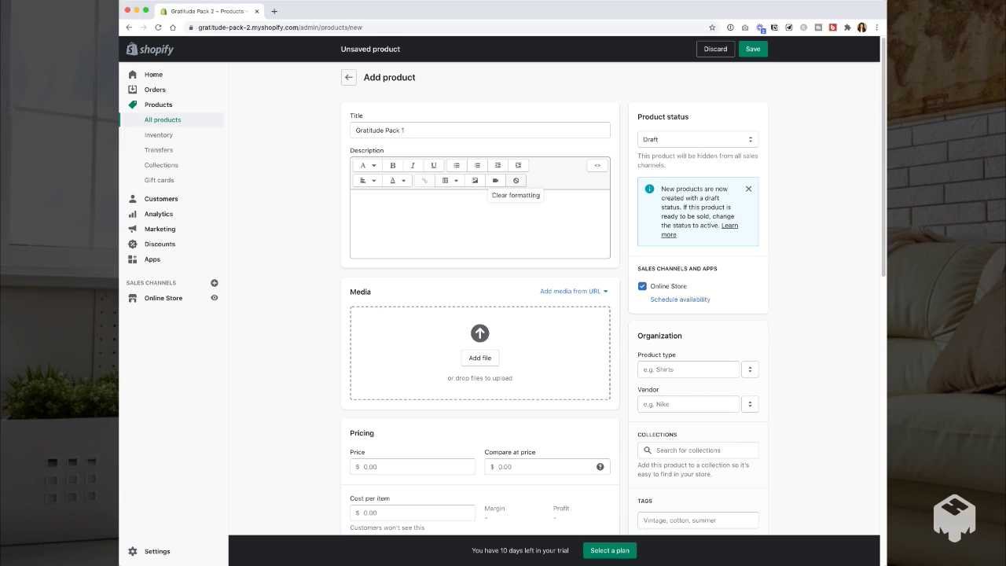
click(480, 220)
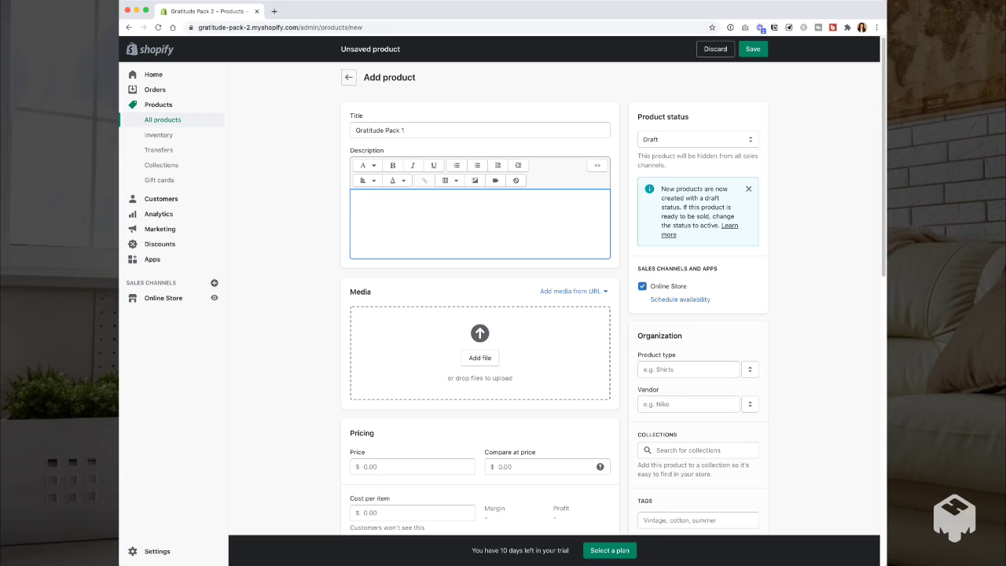
text(Gratitude Pack 1: Beginner edition Build your gratitude habits!)
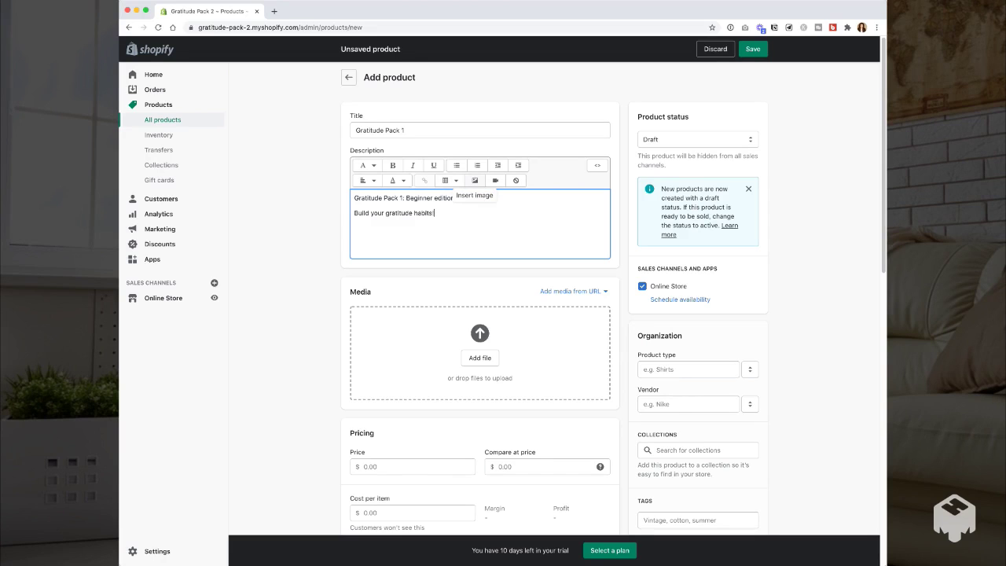
Upload the three product photos from the computer to the product's media section
scroll(554, 298, down, 1)
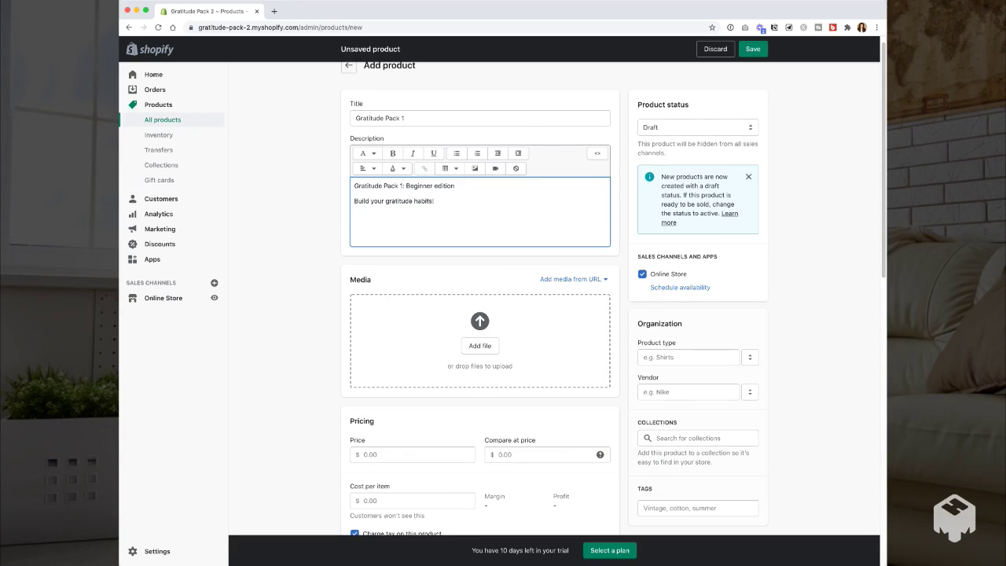
scroll(479, 299, up, 1)
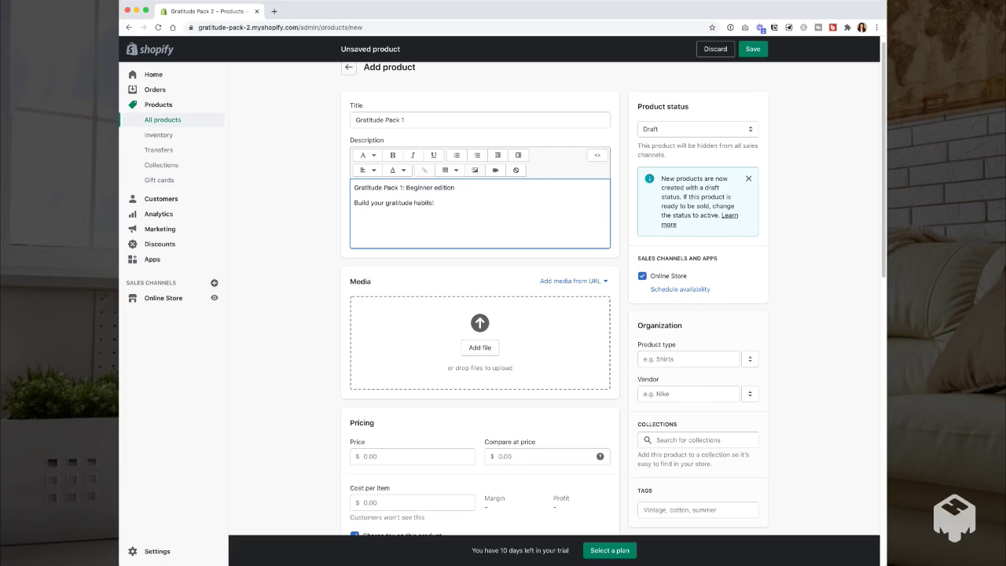
scroll(553, 298, down, 2)
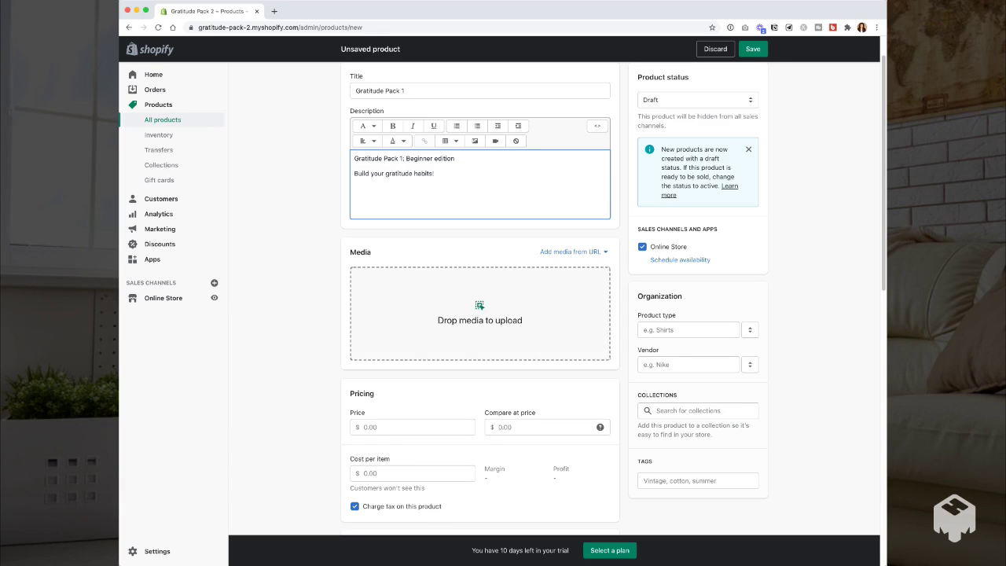
drag(942, 314, 479, 314)
drag(942, 314, 480, 317)
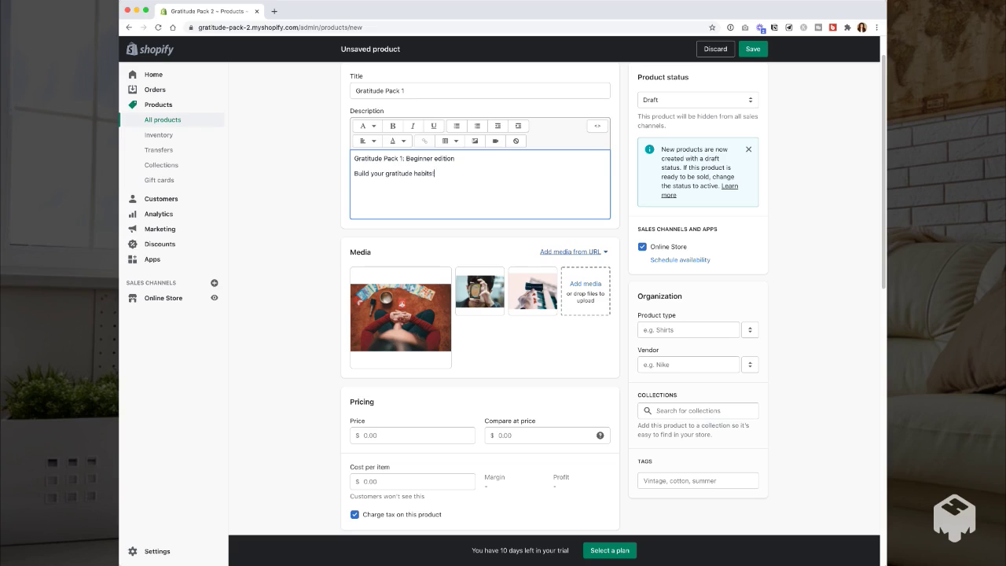
Look at the options for adding product media from a URL without choosing one
click(570, 251)
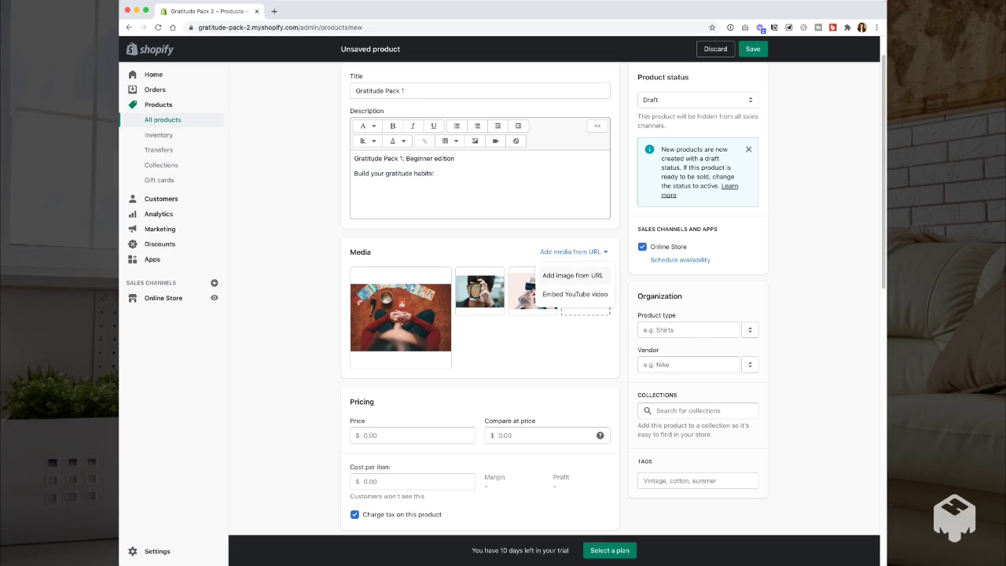
key(Escape)
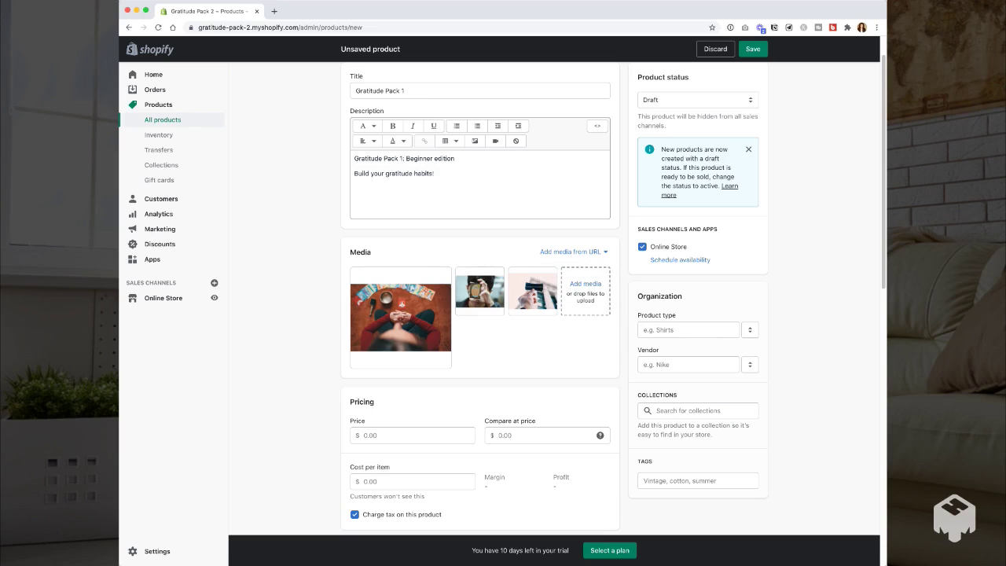
Make the photo of the person holding up a card the first media image, and briefly select and deselect it
mouse_move(401, 318)
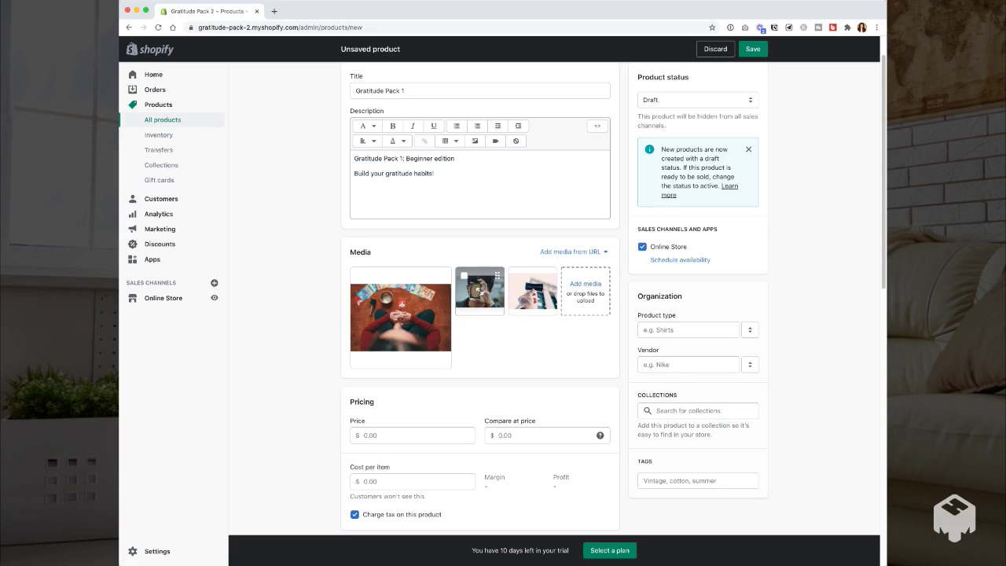
drag(479, 291, 390, 303)
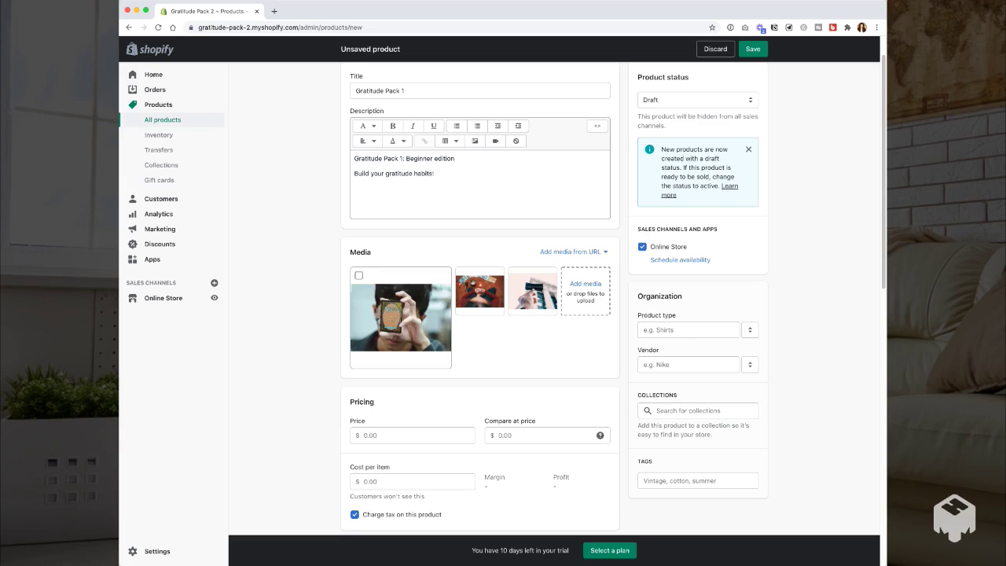
click(359, 275)
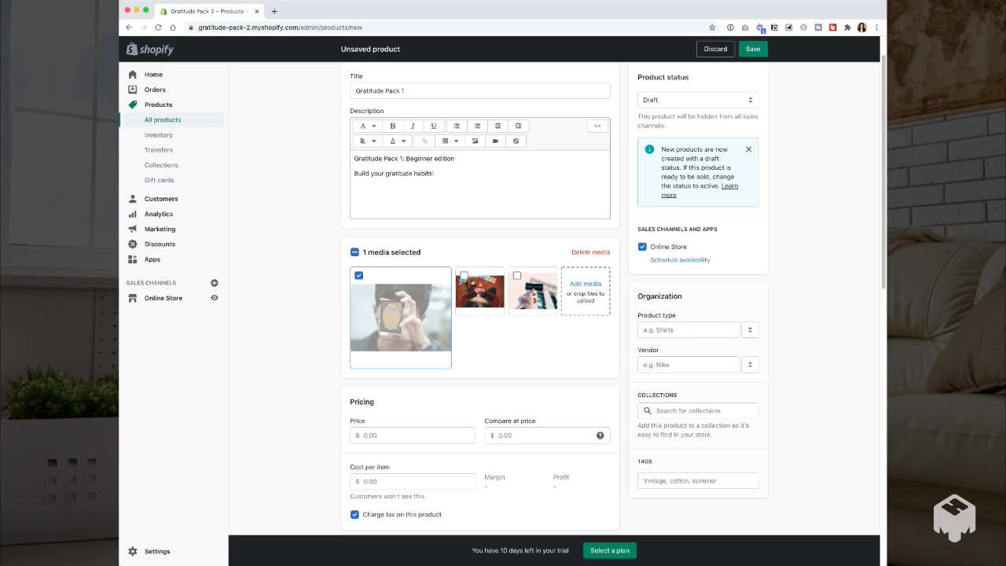
click(359, 275)
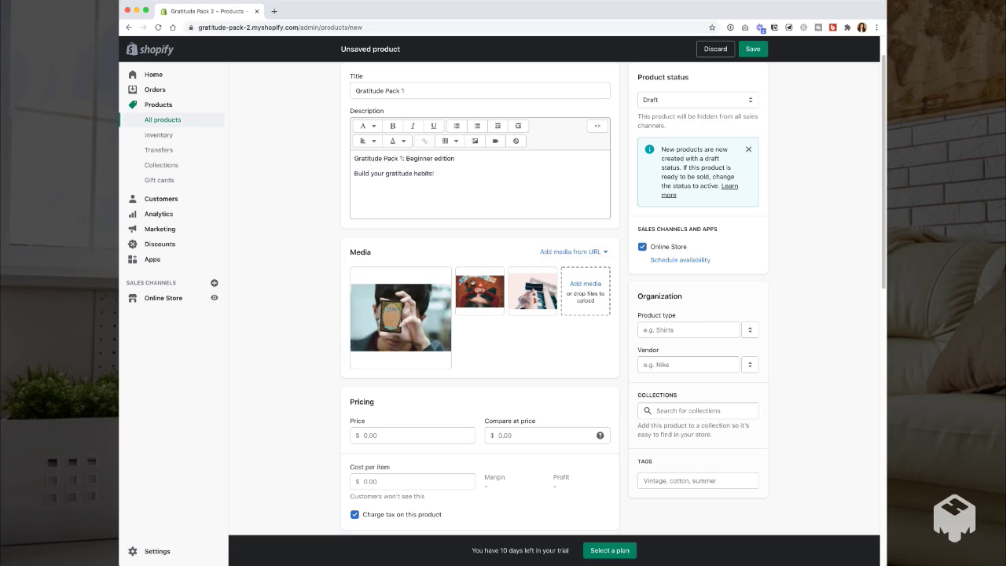
Set the product's price to $20.00
scroll(480, 314, down, 5)
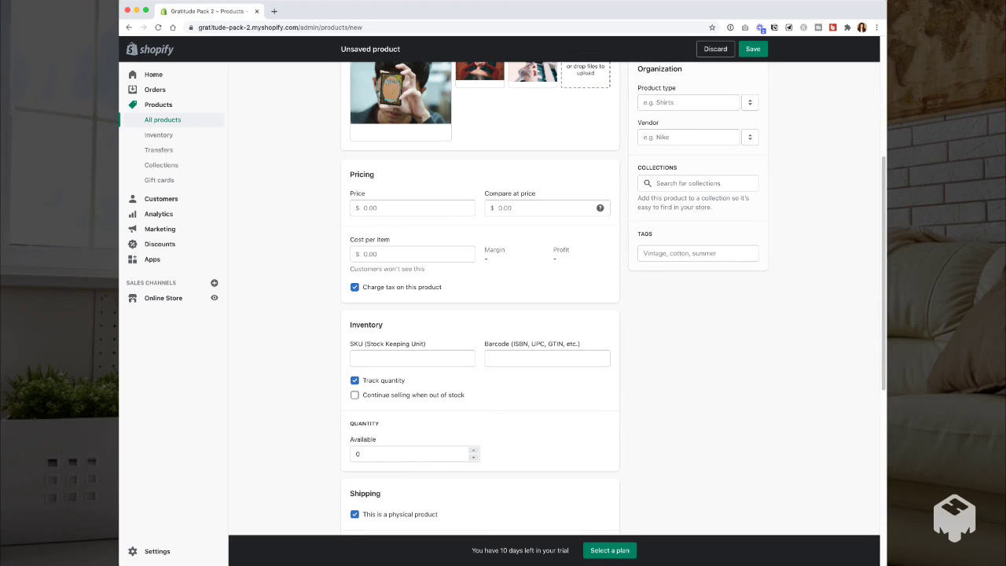
click(413, 208)
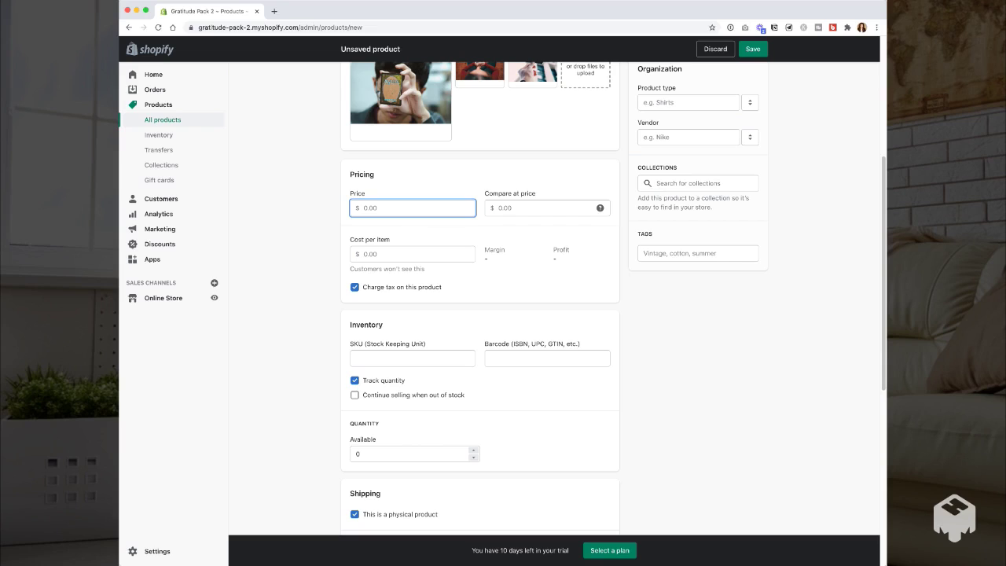
text(1)
key(BackSpace)
text(20)
click(286, 224)
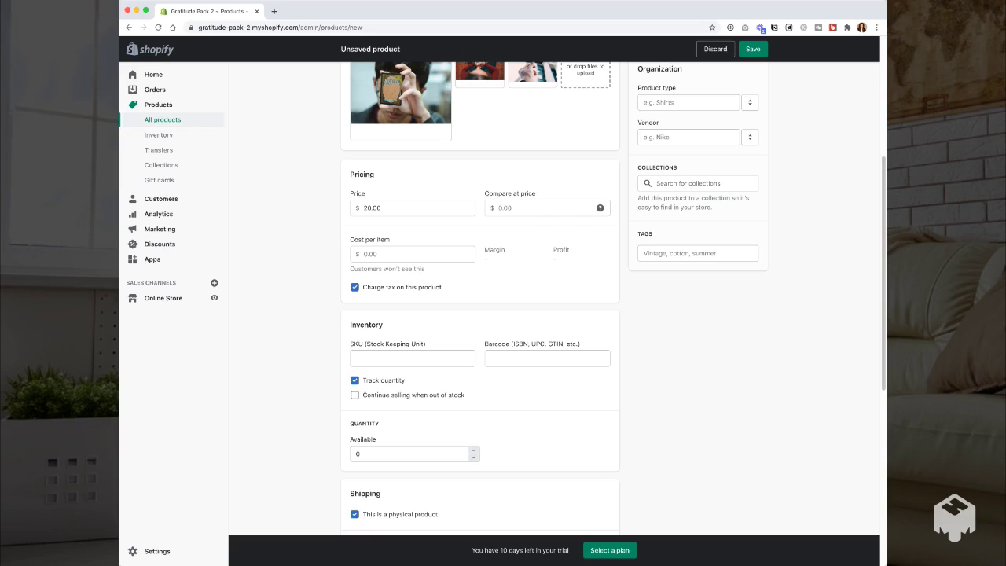
Set the product's cost per item to $4.00 in the pricing section
click(404, 254)
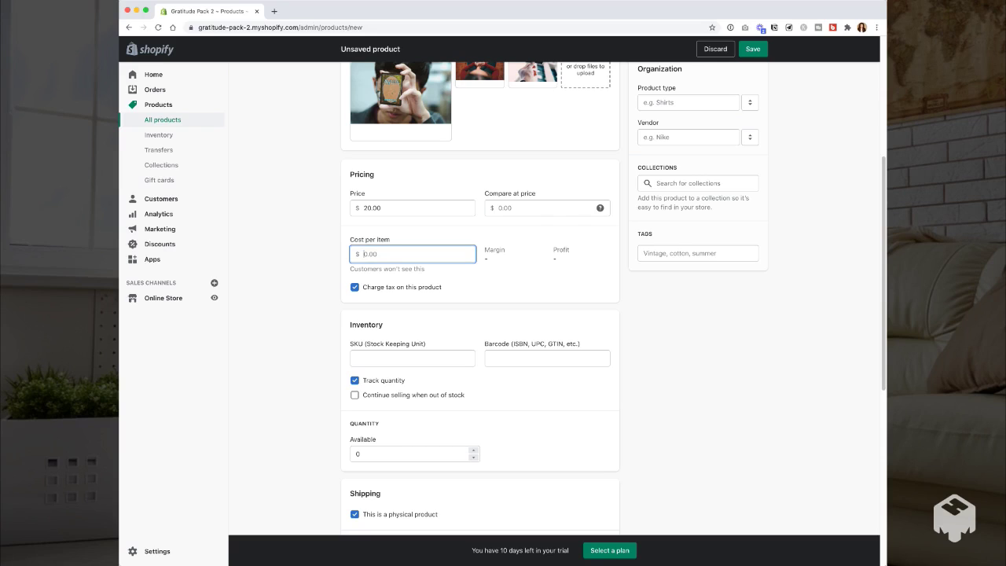
text(4)
key(Tab)
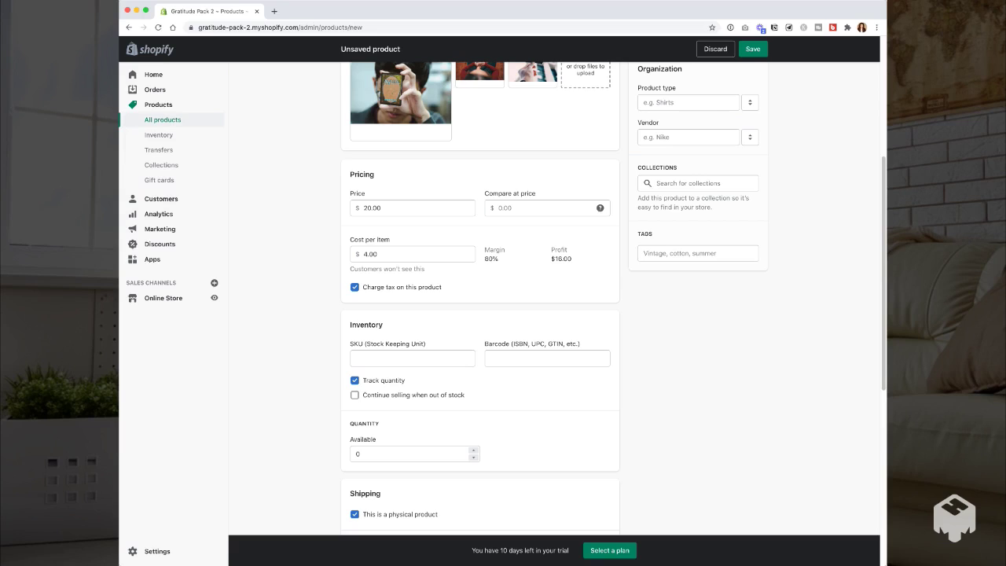
key(Tab)
key(Tab)
click(354, 287)
click(355, 286)
Set the compare-at price to $20.00 and the product's price to $15.00 to show it as discounted
click(534, 208)
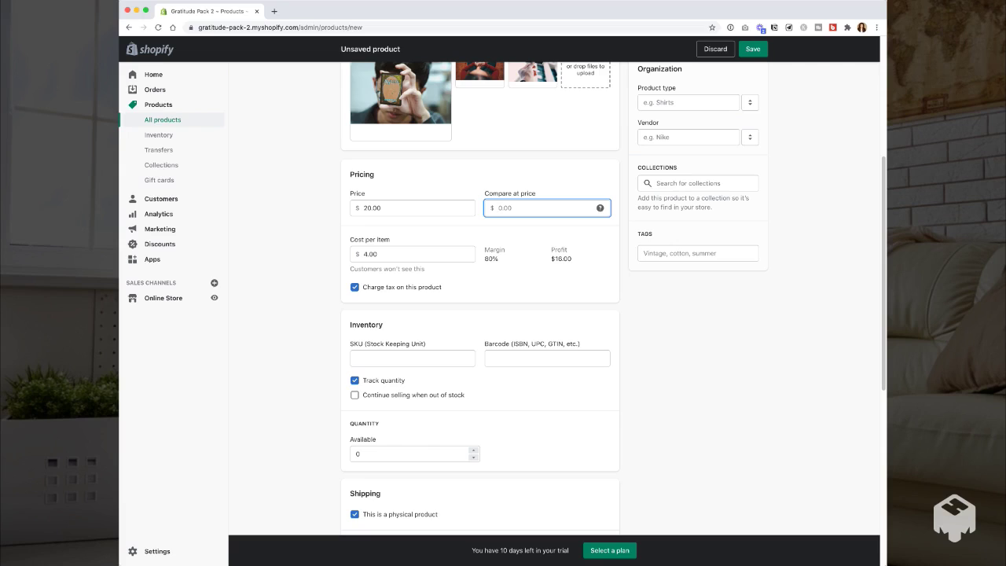
text(20)
key(shift+Tab)
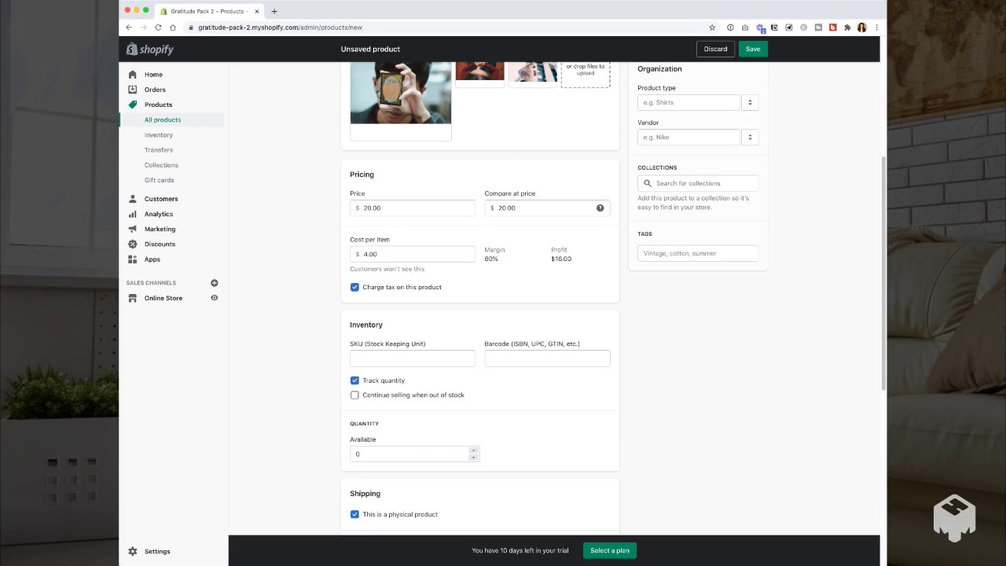
text(15)
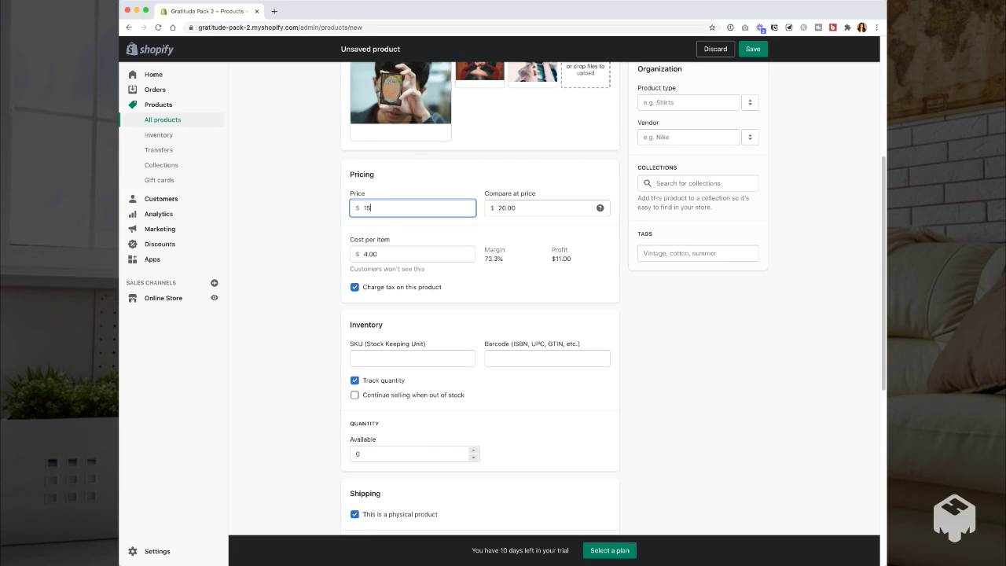
key(Tab)
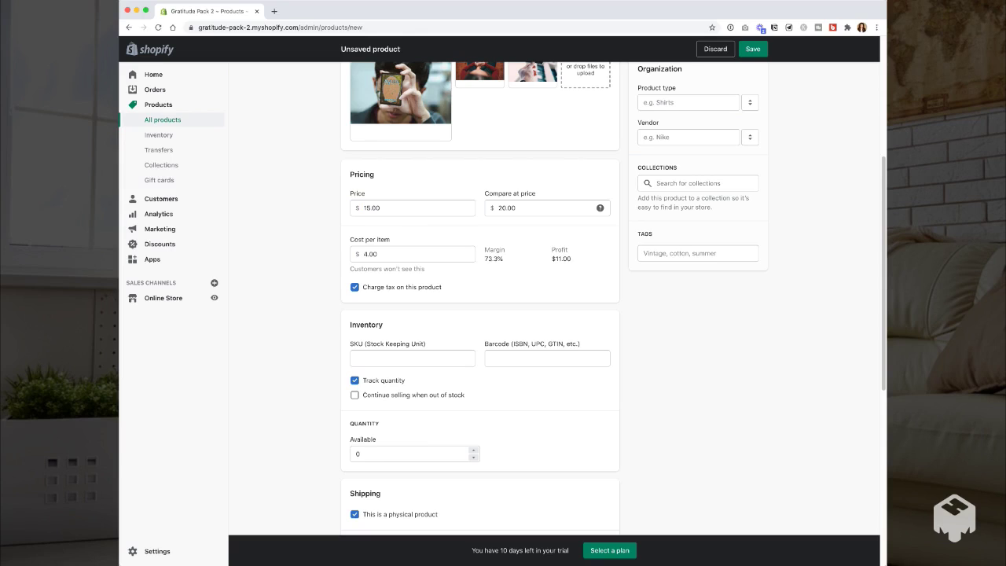
Review the product's price against its compare-at price in the pricing section
drag(350, 193, 366, 193)
click(408, 189)
drag(517, 208, 497, 208)
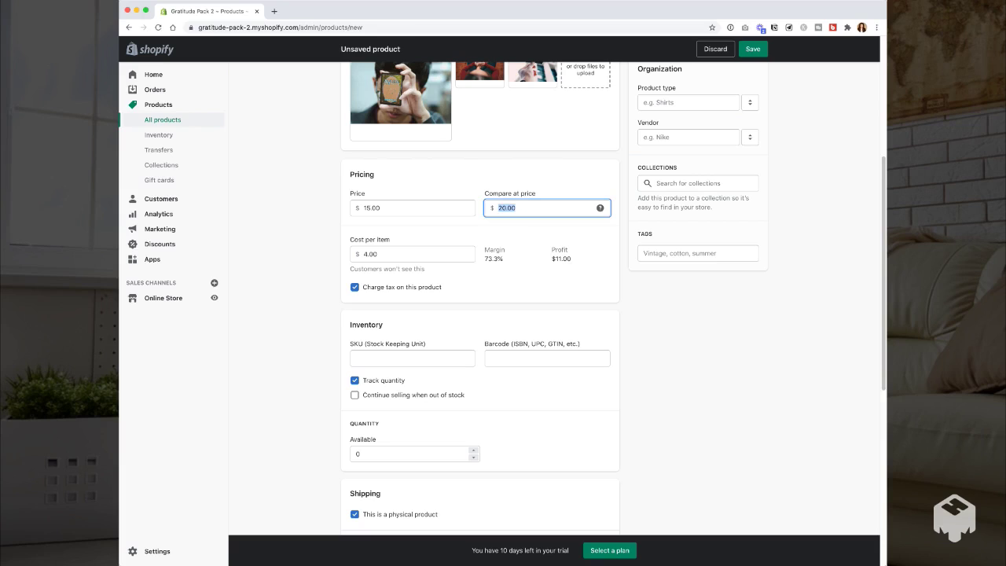
double_click(371, 208)
click(292, 220)
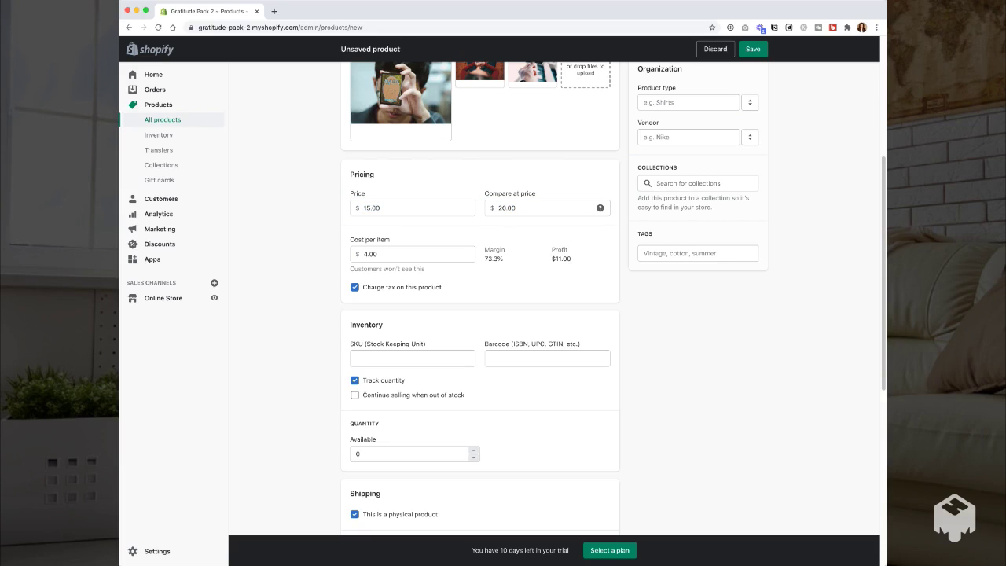
double_click(371, 208)
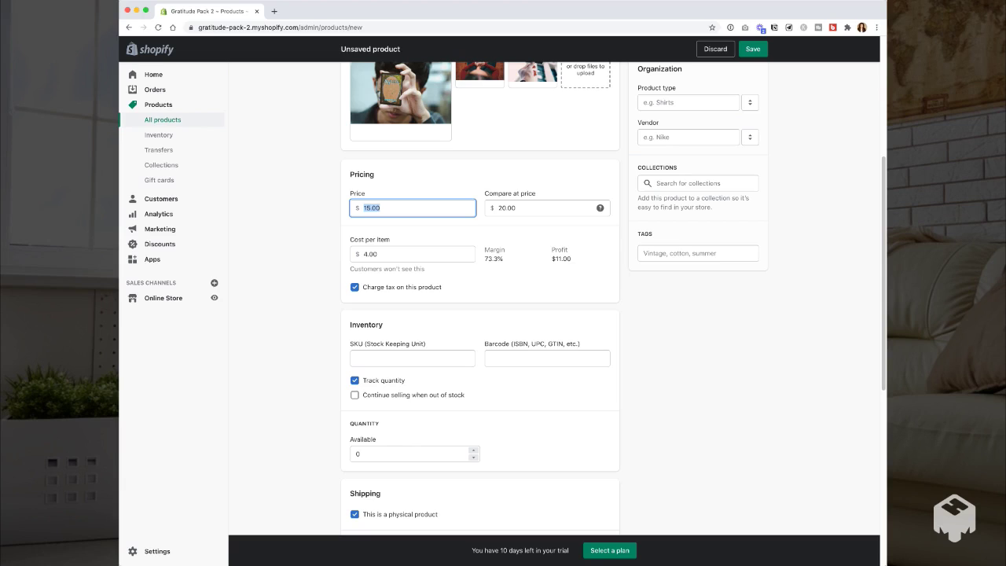
click(292, 220)
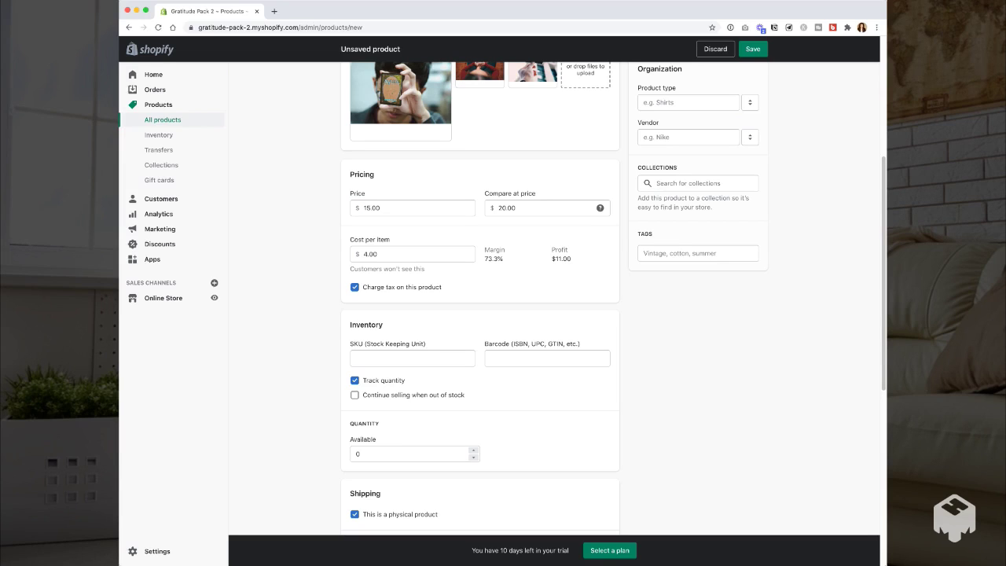
click(508, 208)
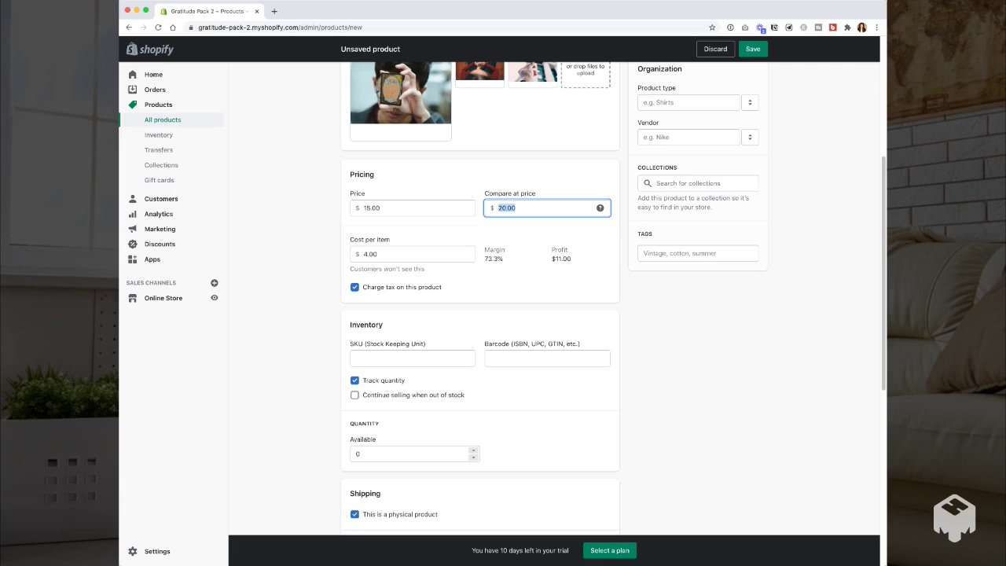
key(shift+Tab)
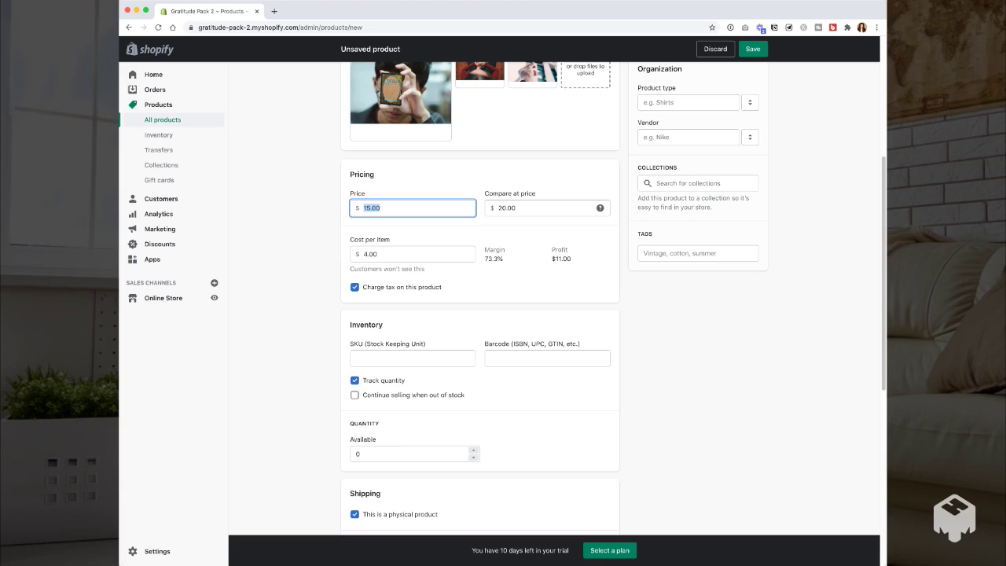
double_click(371, 208)
click(417, 228)
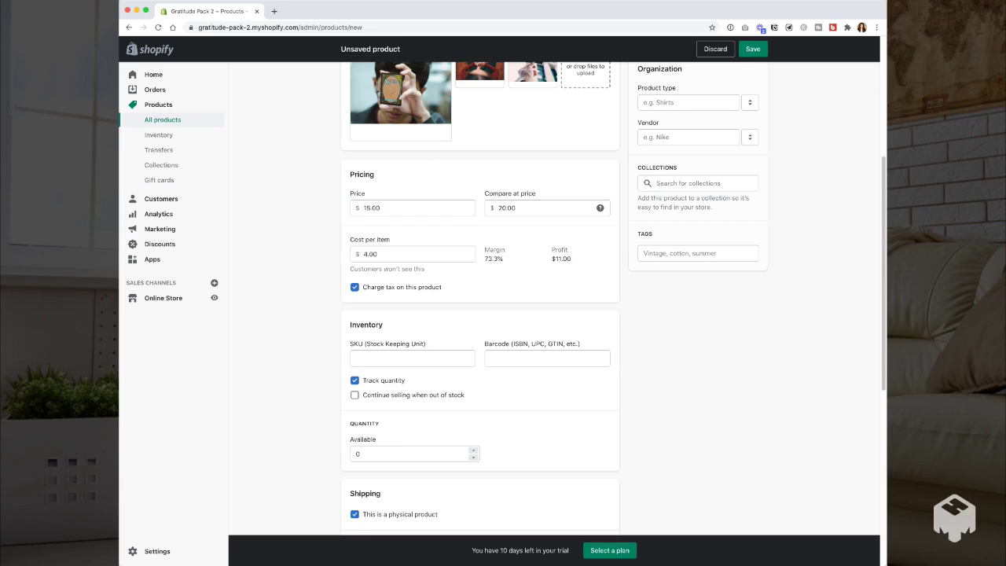
scroll(479, 314, down, 3)
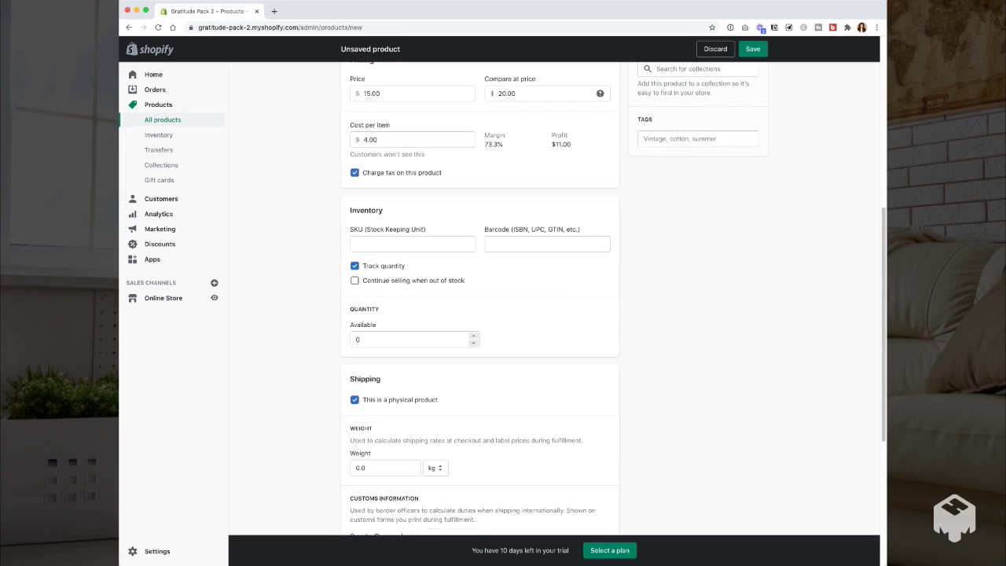
scroll(479, 314, down, 2)
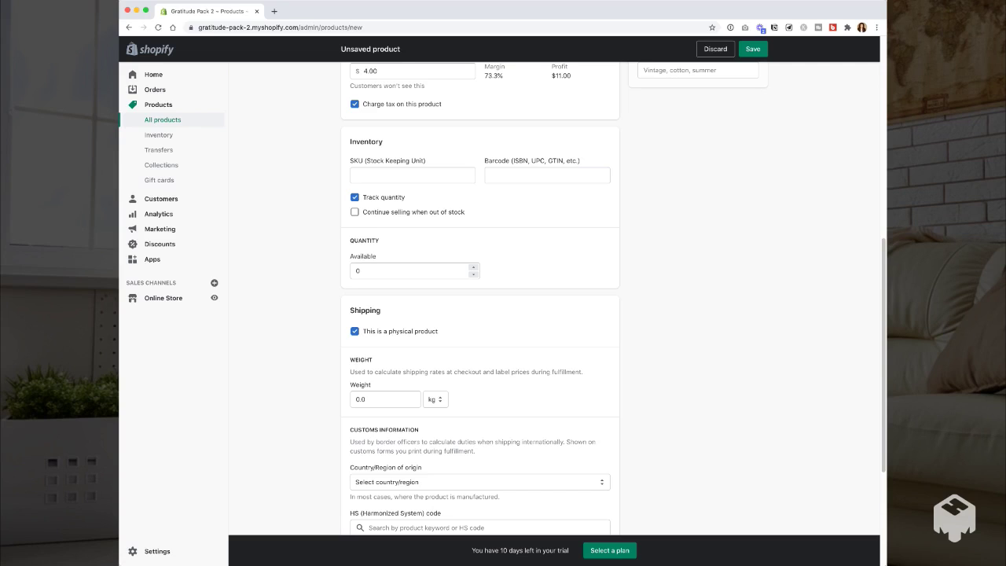
click(413, 175)
click(491, 175)
click(550, 206)
click(412, 175)
click(547, 175)
Set the product's available inventory quantity to 100
click(408, 271)
key(Up)
key(Up)
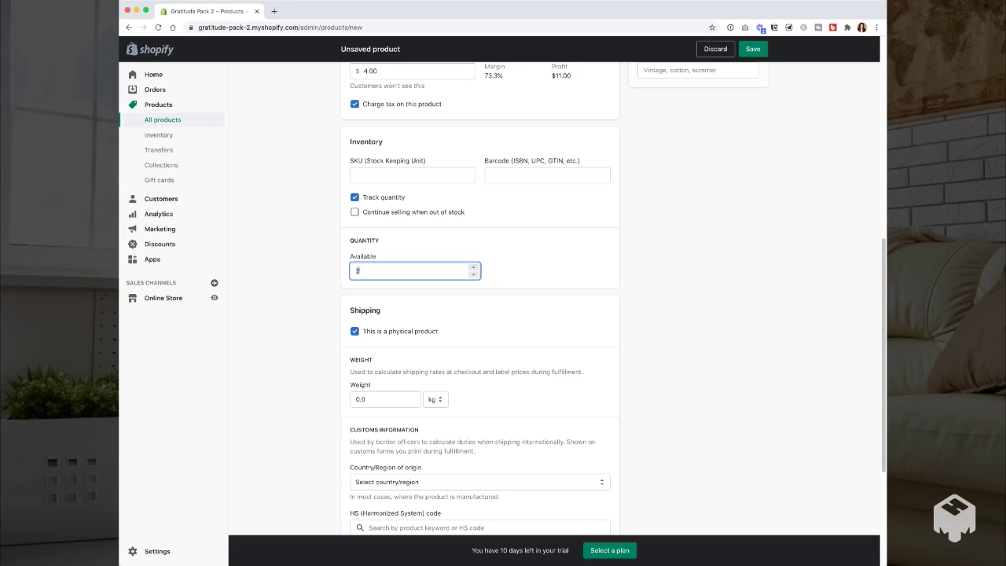
text(100)
click(545, 263)
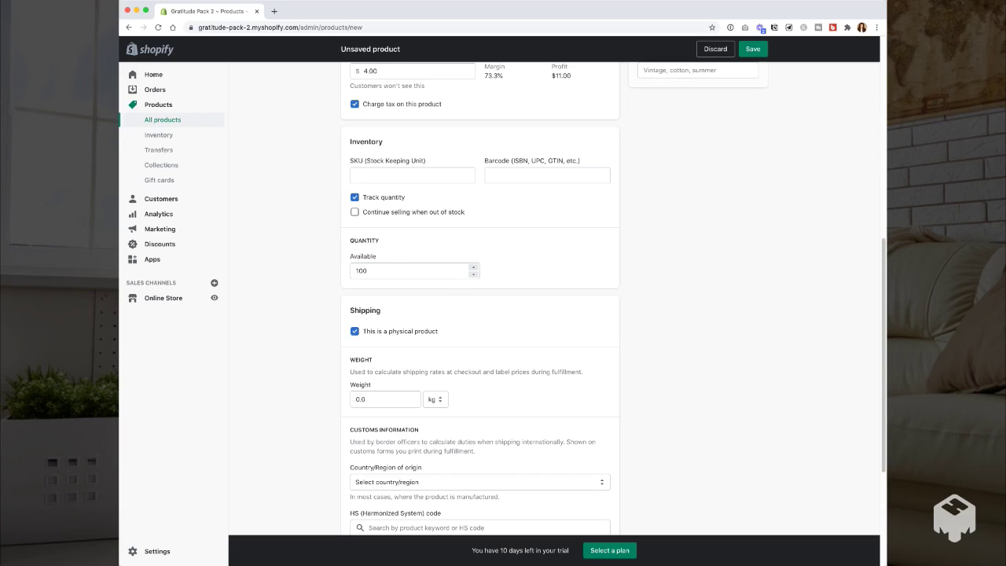
Review the product's available quantity and its shipping weight, weight unit and customs settings
double_click(367, 270)
click(542, 267)
click(368, 271)
double_click(361, 271)
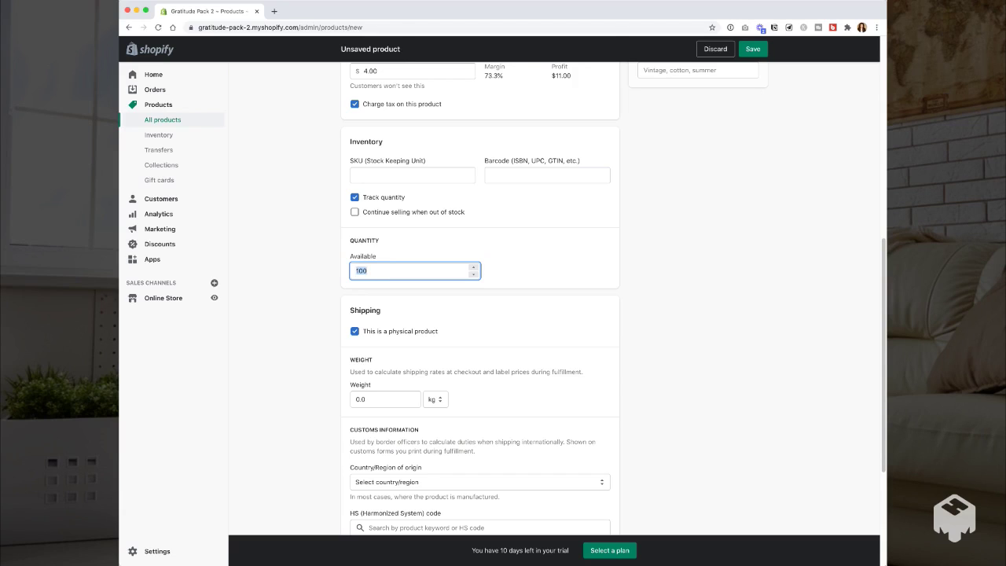
scroll(479, 314, down, 2)
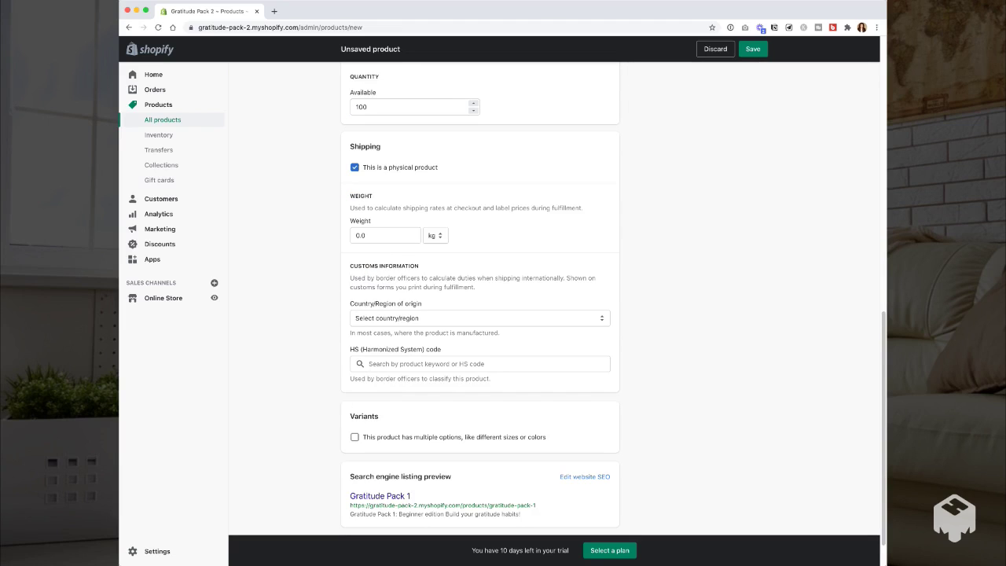
click(435, 236)
scroll(479, 299, down, 1)
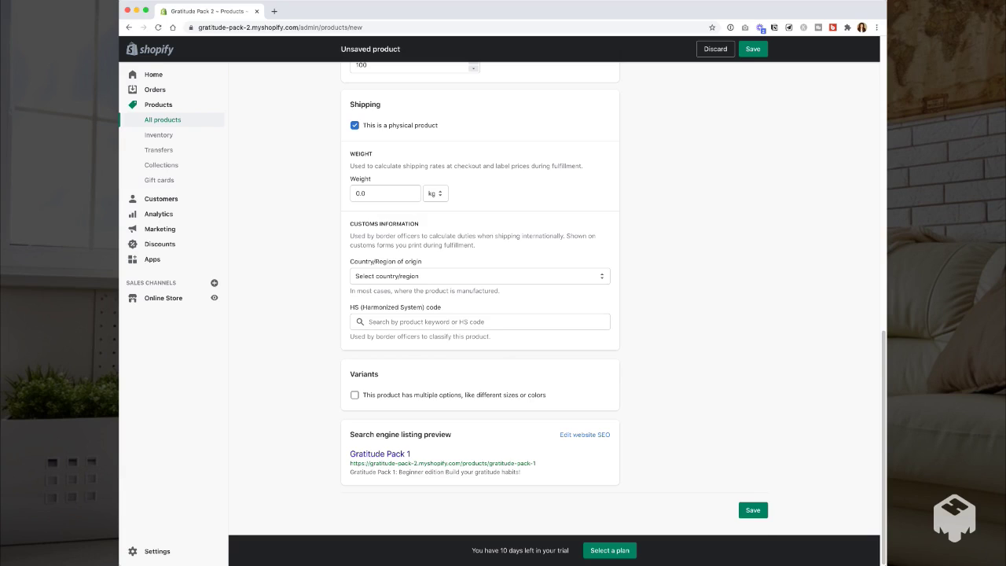
Dismiss the notice about draft products and set the product status to Active
scroll(479, 298, up, 15)
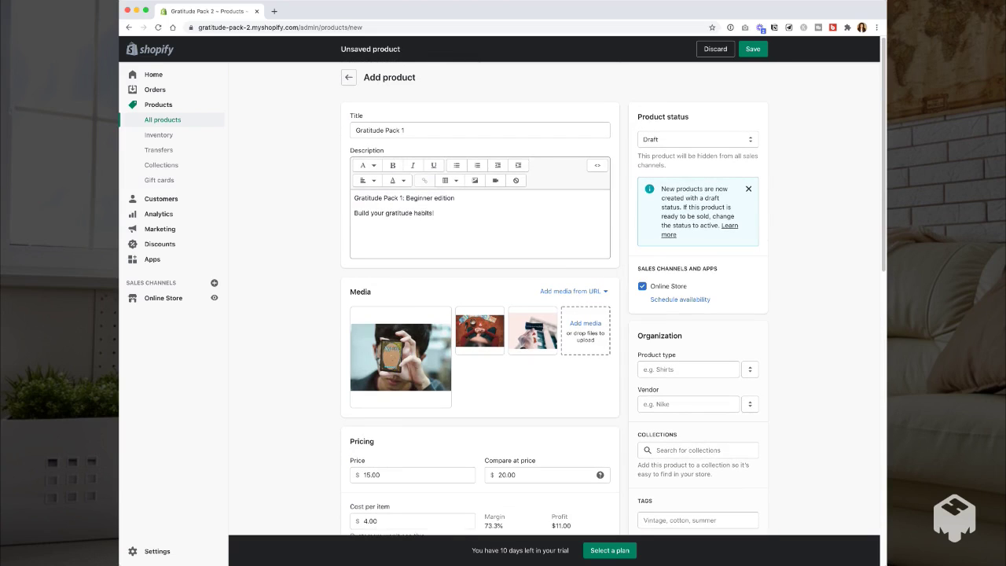
click(748, 188)
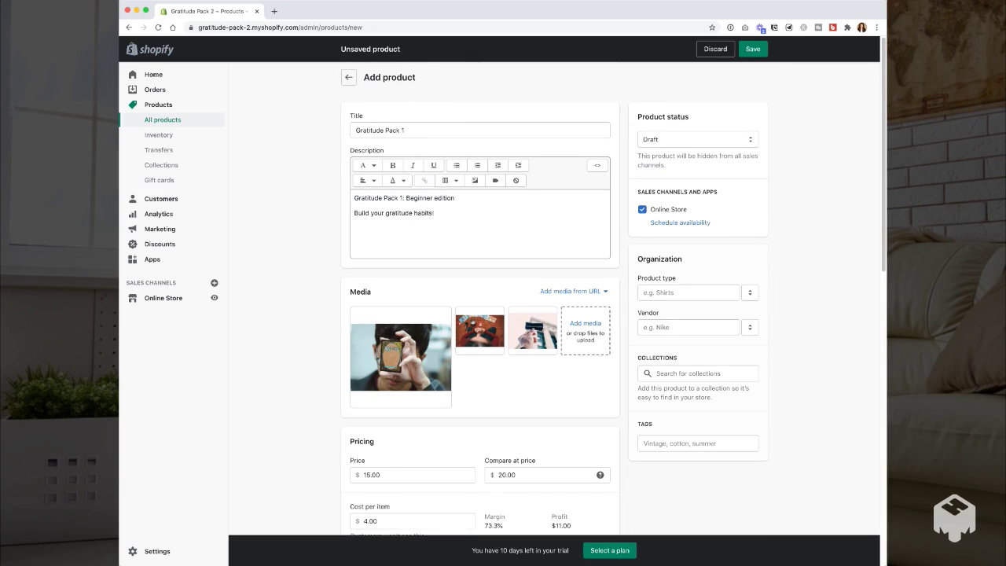
click(696, 139)
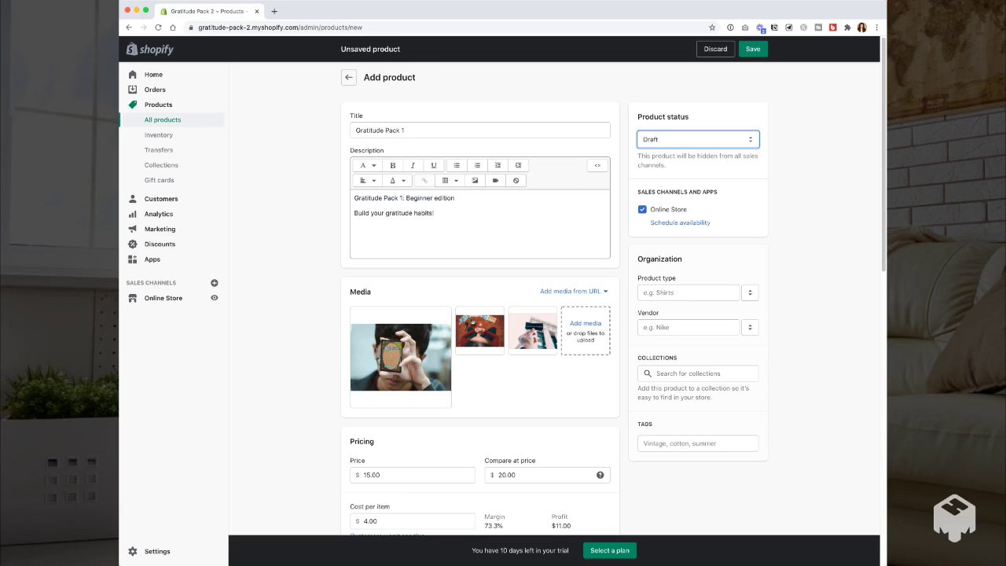
click(698, 139)
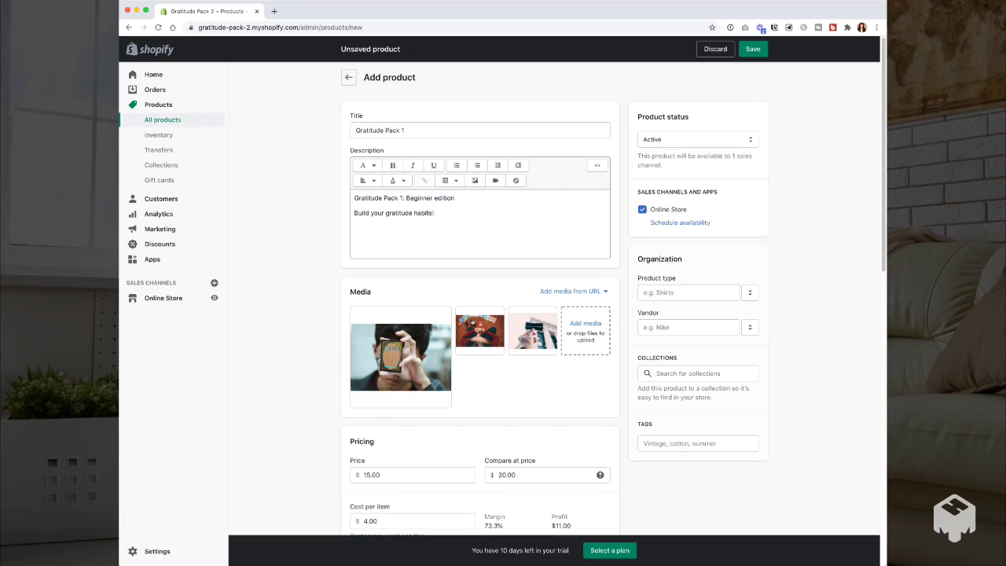
Add Card Pack as the product type and Acme Co as the vendor in the product's organization details
scroll(554, 298, down, 1)
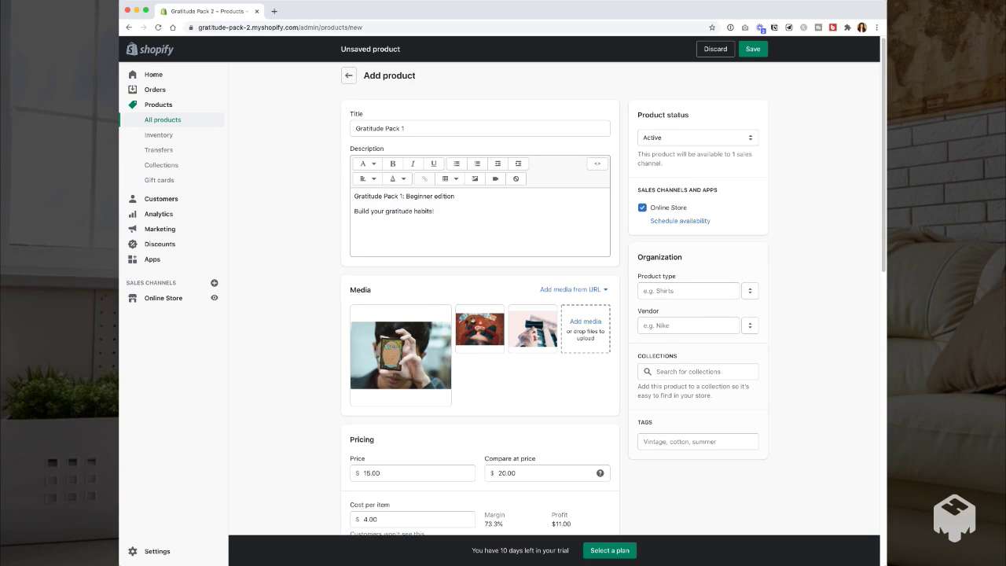
click(688, 291)
text(Card Pack)
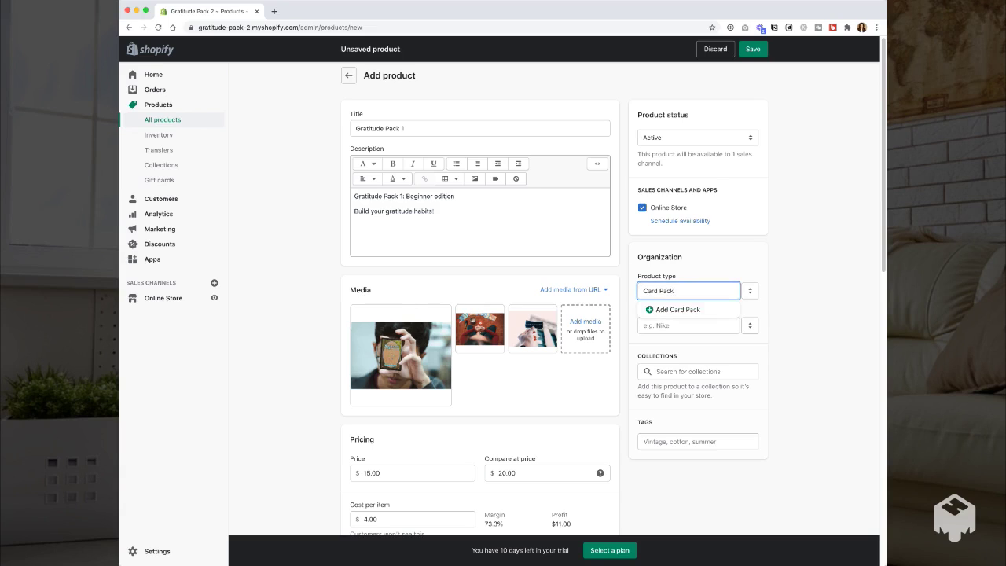
click(677, 310)
click(688, 325)
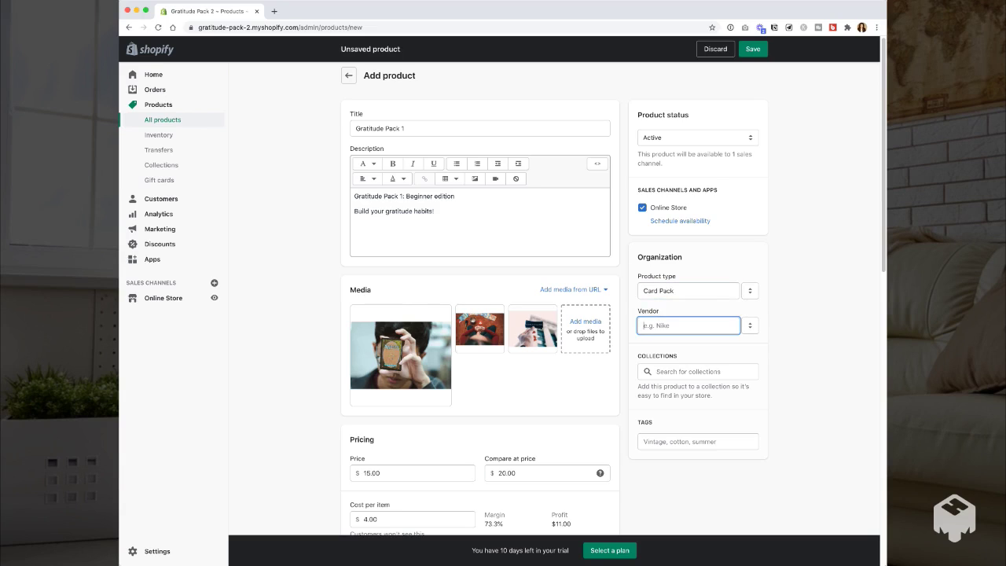
text(Acme Co)
click(677, 344)
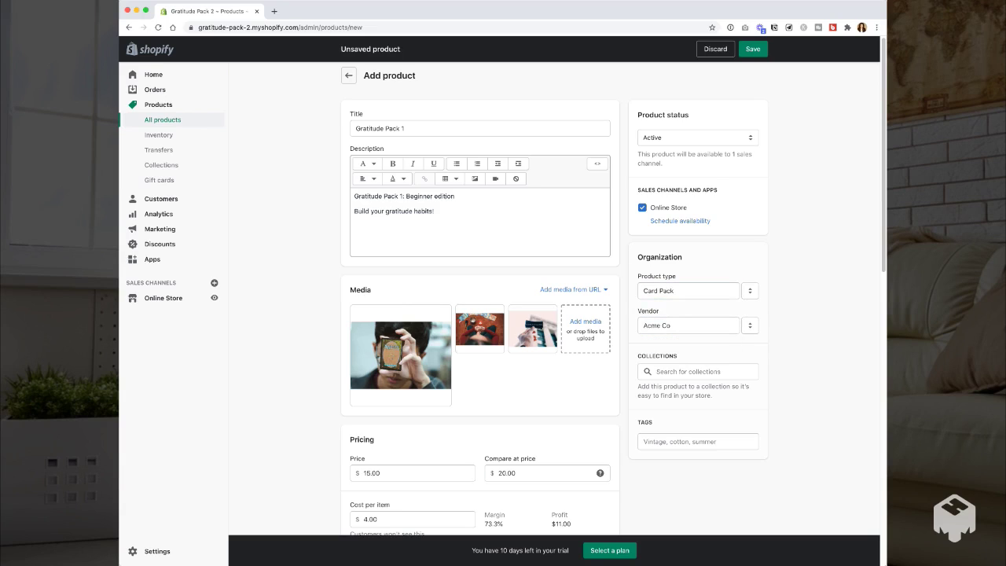
Tag the product with "gratitude" and "cards"
click(697, 442)
text(gratitude, cards)
key(Return)
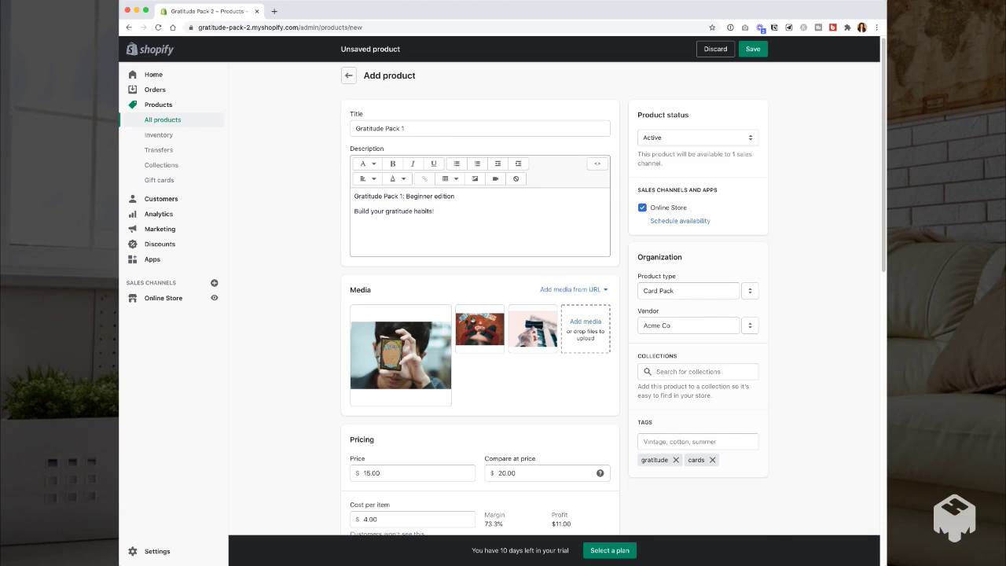
Enable multiple options for the product's variants and set the first option to Color
scroll(613, 314, down, 15)
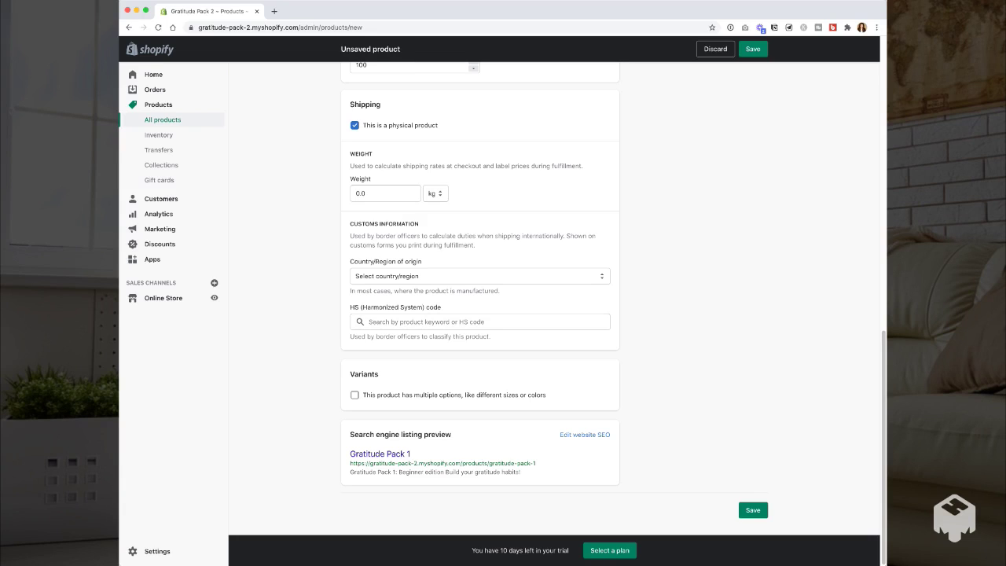
click(354, 396)
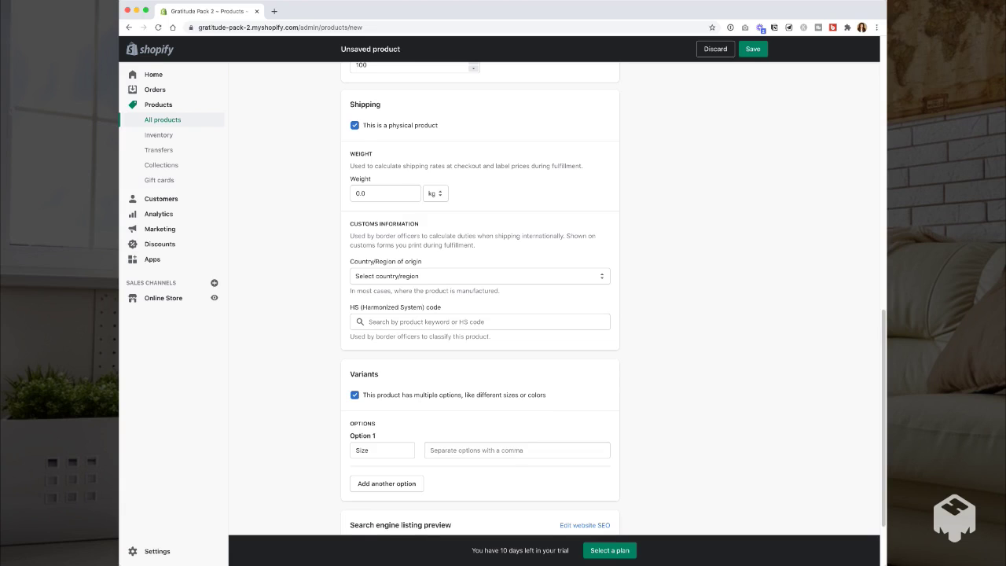
scroll(479, 298, down, 2)
click(382, 360)
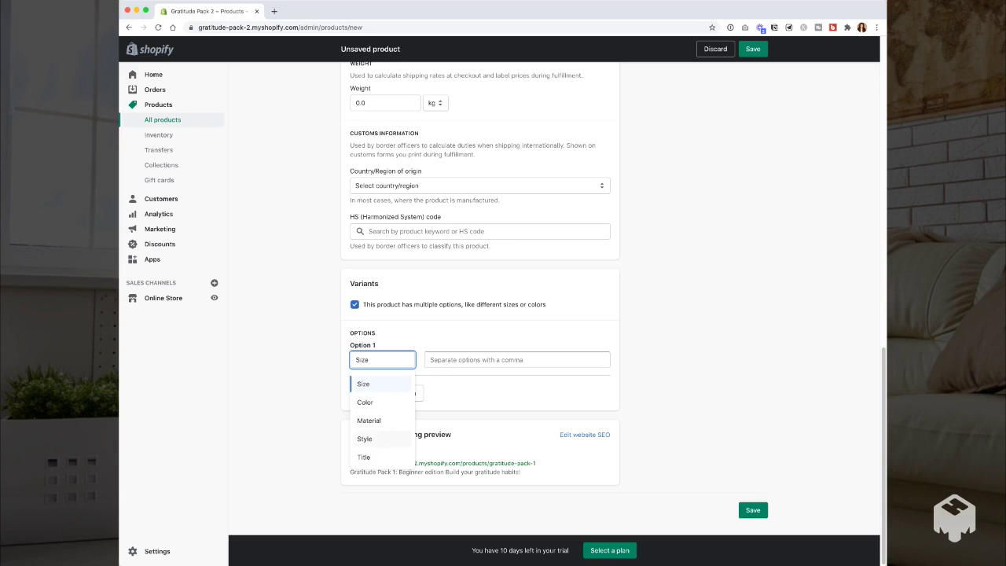
click(363, 383)
double_click(362, 359)
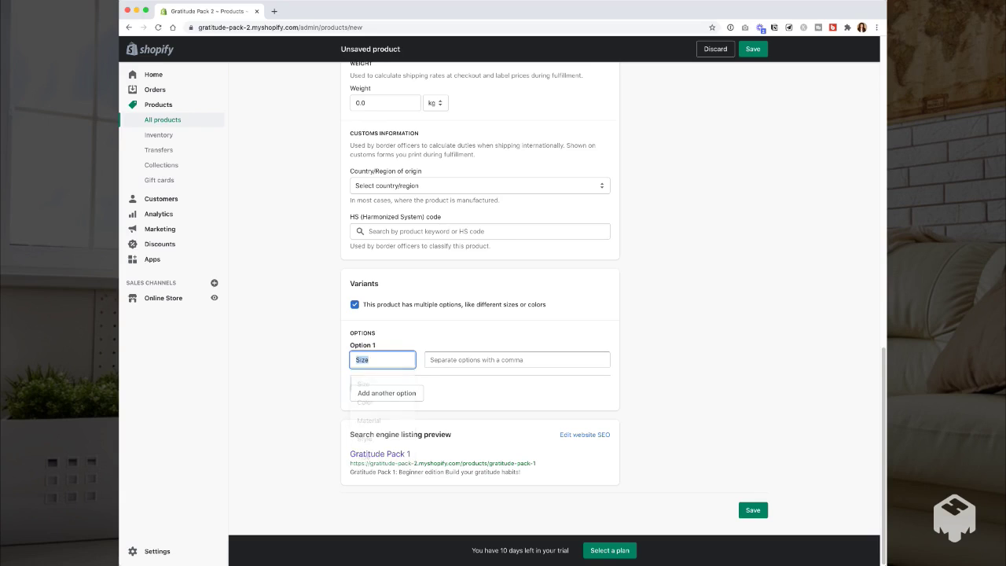
click(365, 403)
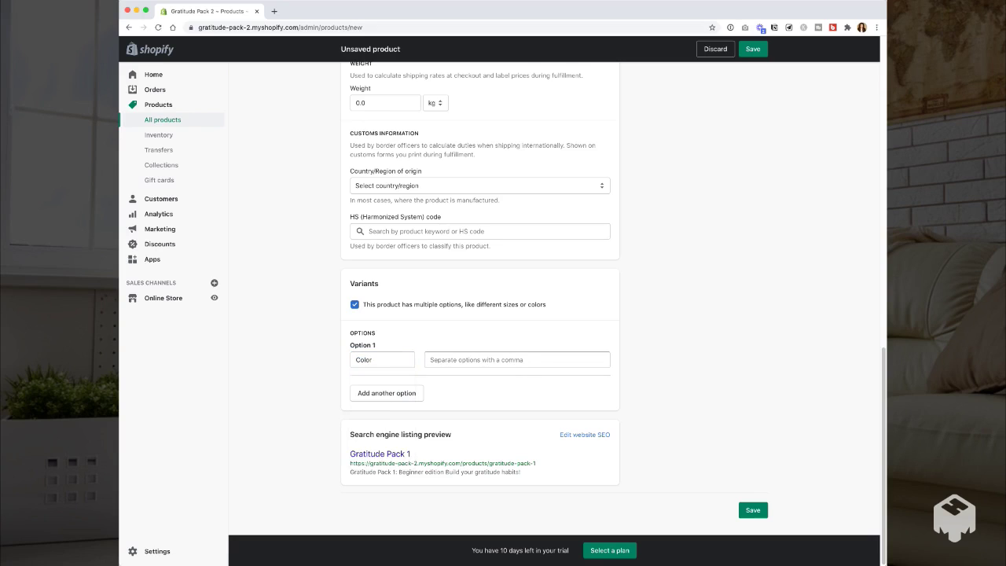
Add Blue, Yellow, Orange and Red as the values of the Color option
click(471, 359)
text(Blue,)
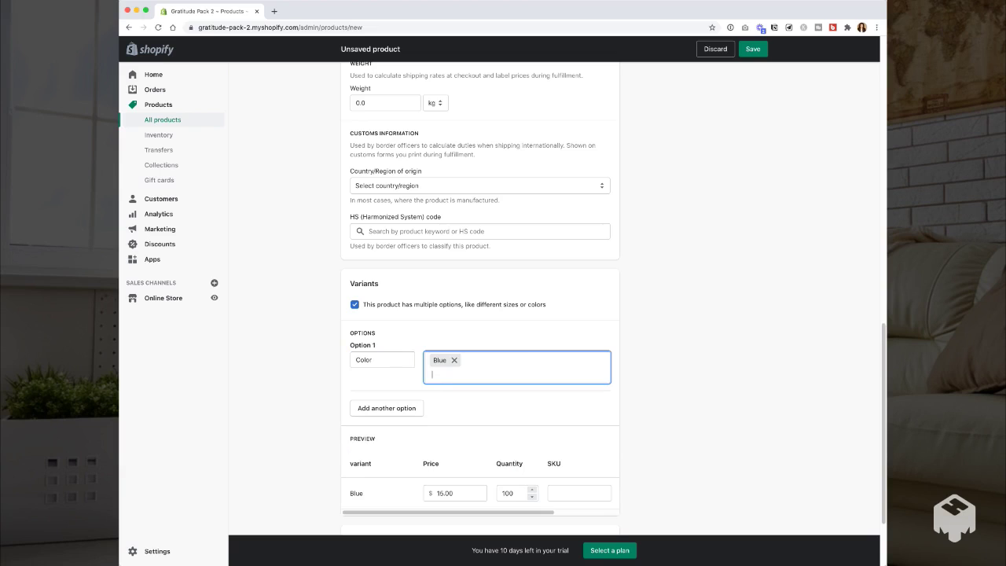
scroll(480, 314, down, 3)
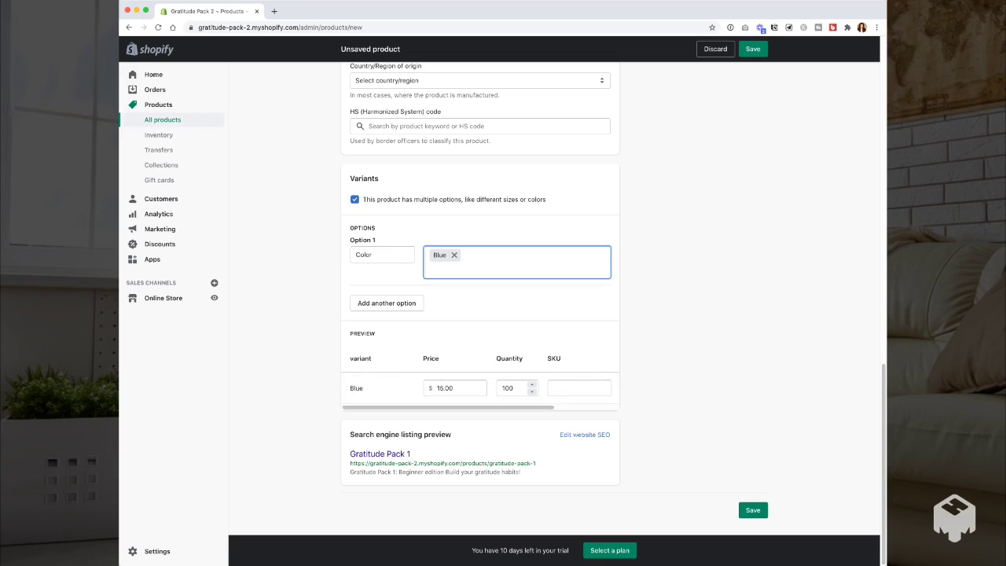
text(Yellow)
key(Return)
text(Orange)
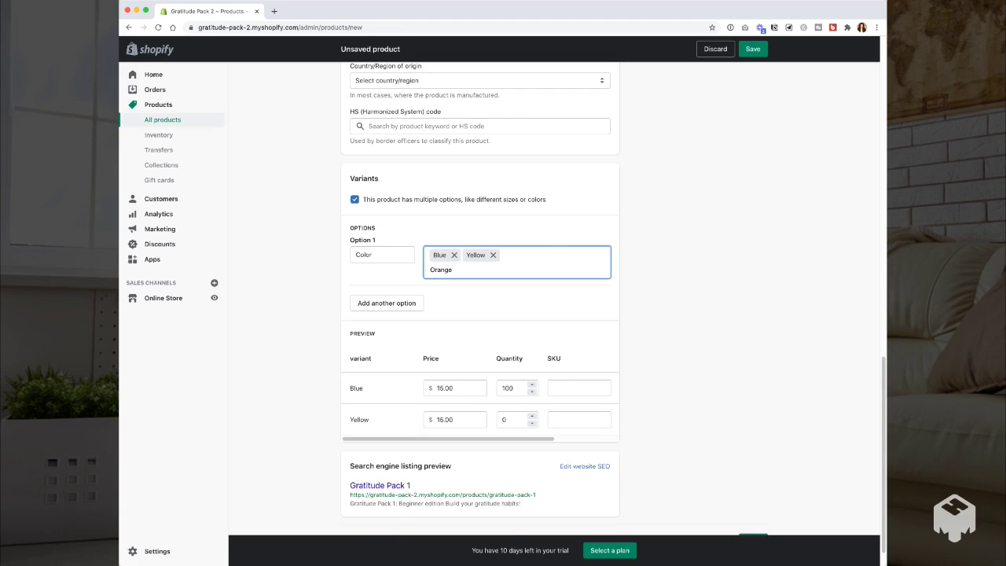
key(Return)
text(Red)
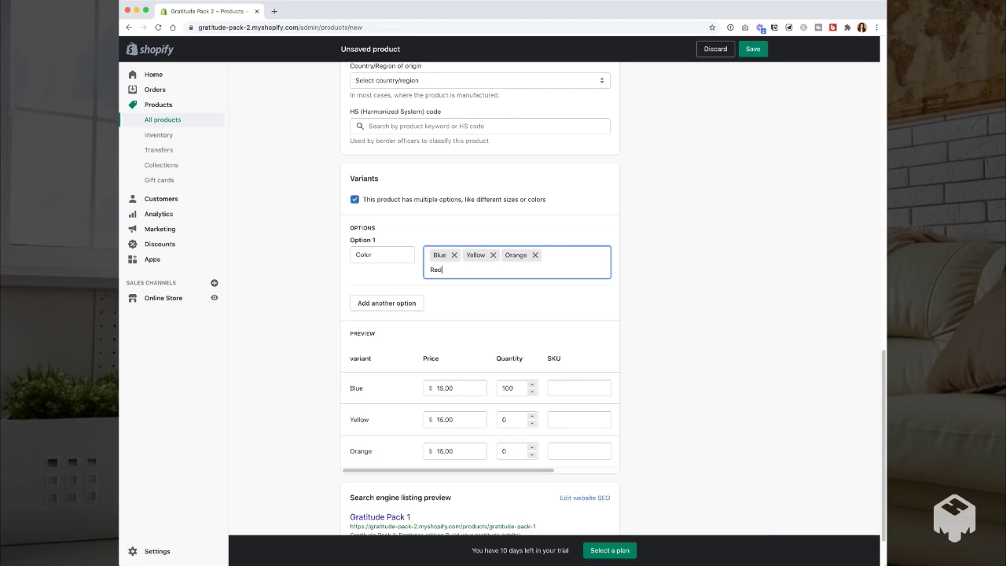
key(Return)
key(Tab)
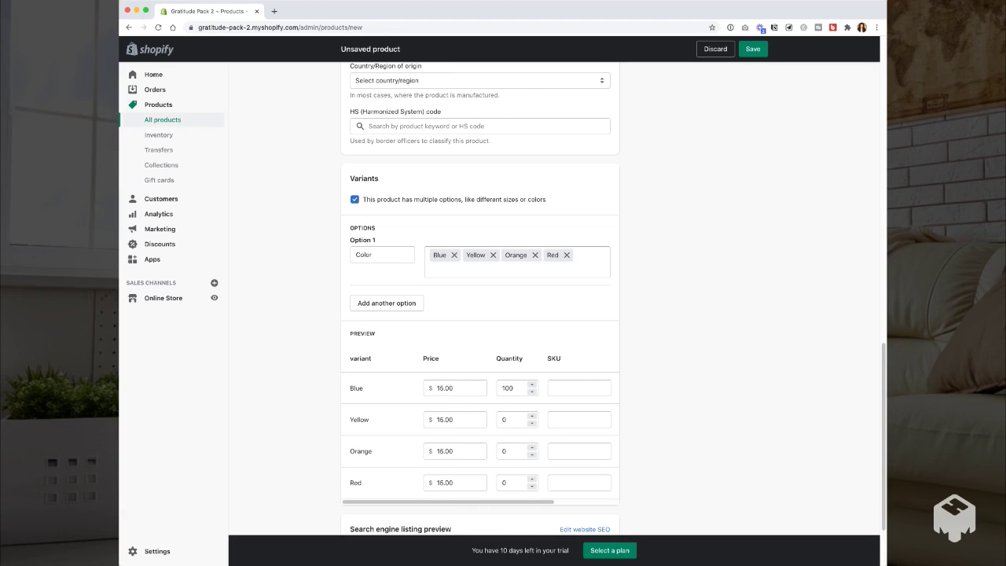
Add a second variant option, Size, with the values Small and Large
scroll(479, 314, down, 2)
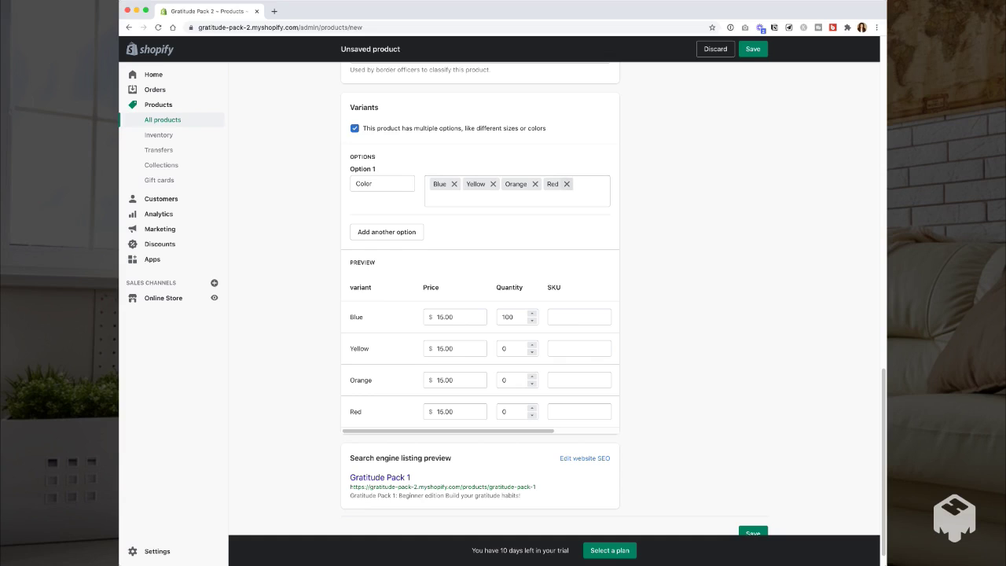
click(386, 232)
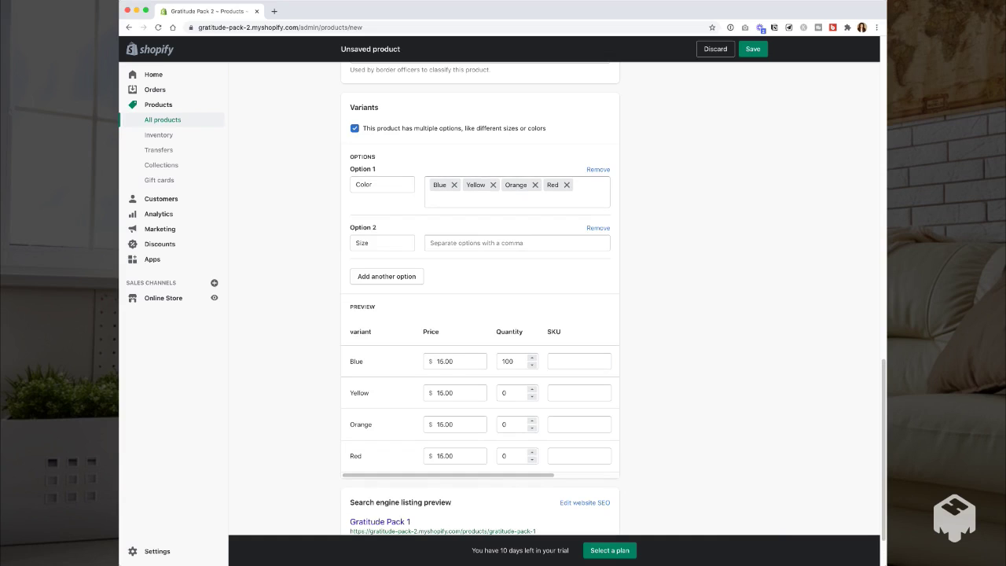
click(382, 242)
click(364, 267)
click(516, 242)
text(Small)
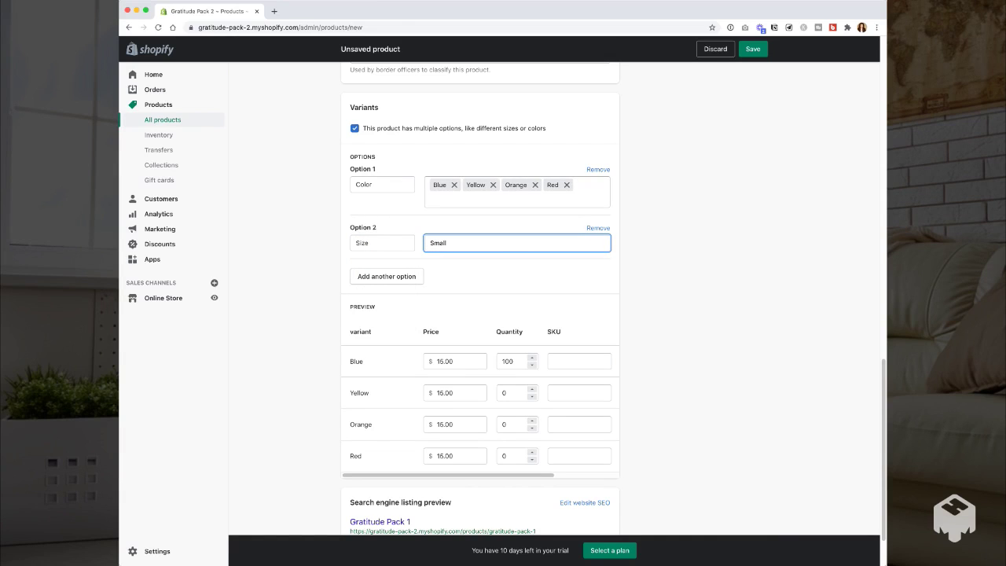
key(Return)
text(Large)
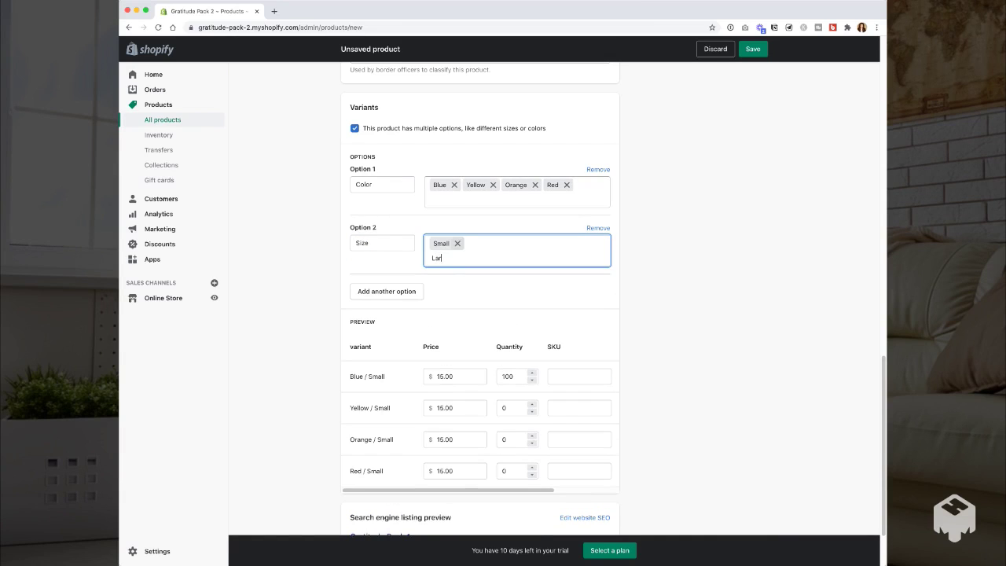
key(Return)
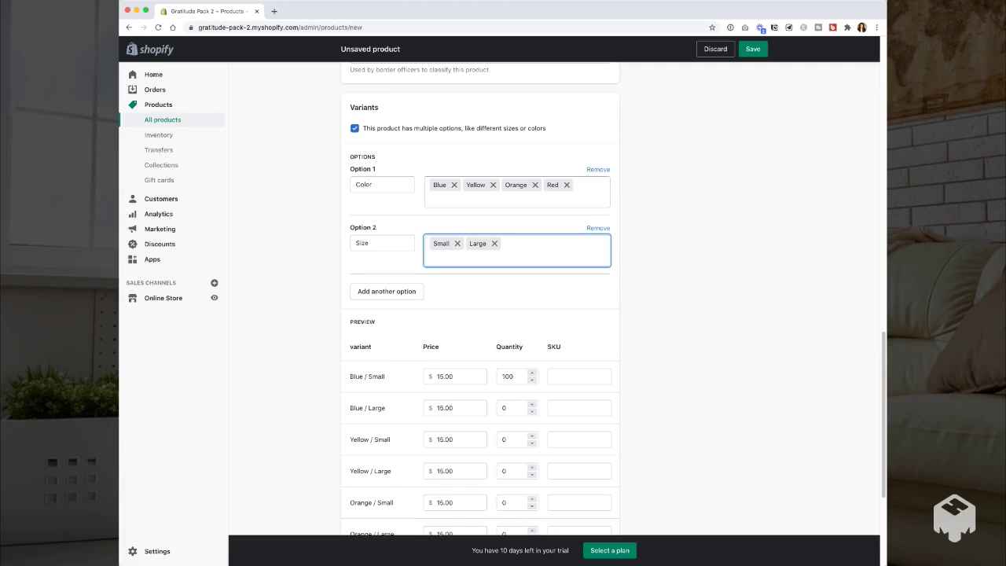
Set the variant quantities to 50 for Blue / Large and 20 for Yellow / Small
scroll(479, 298, down, 2)
scroll(479, 298, up, 2)
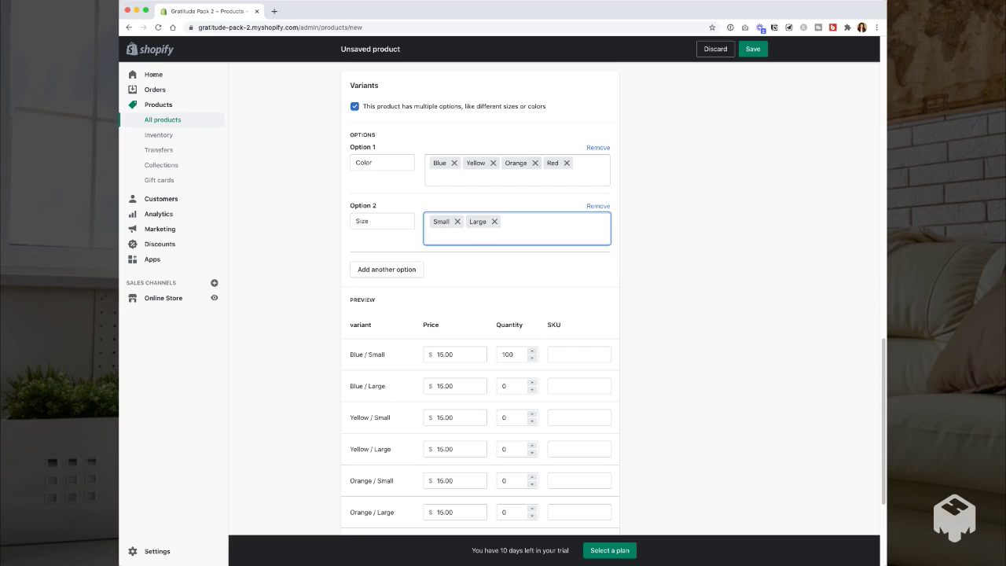
scroll(479, 299, down, 4)
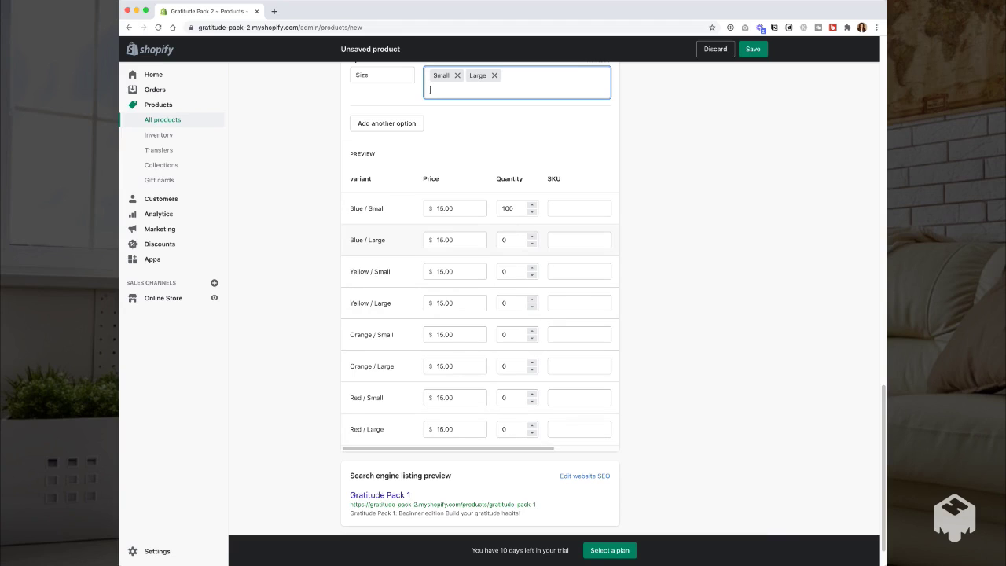
double_click(504, 239)
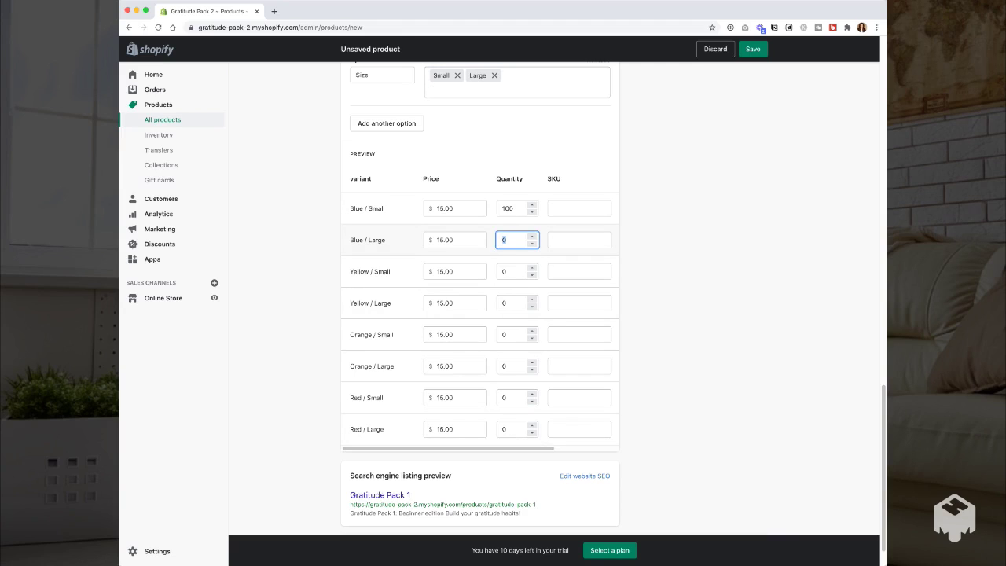
text(50)
double_click(504, 271)
text(20)
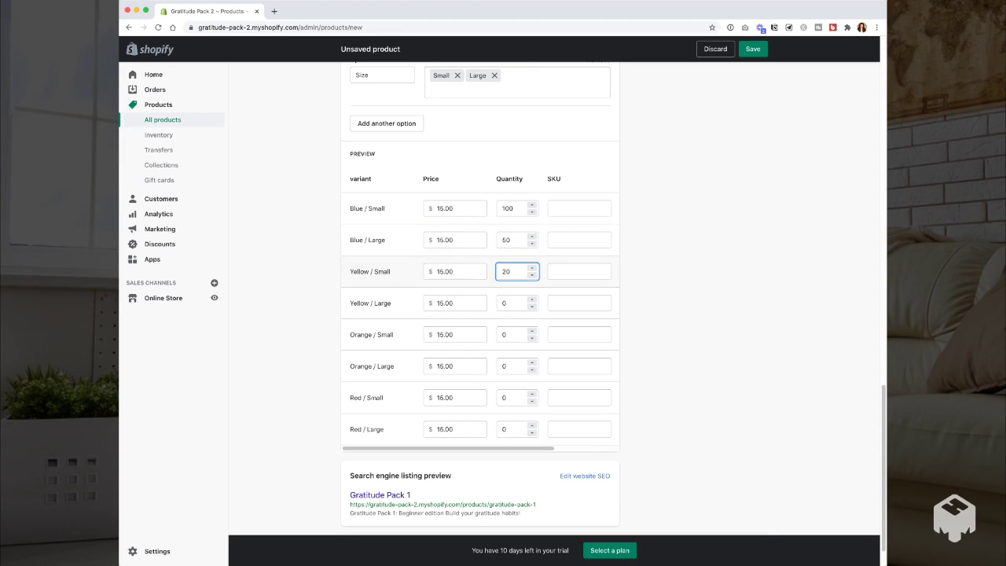
click(505, 304)
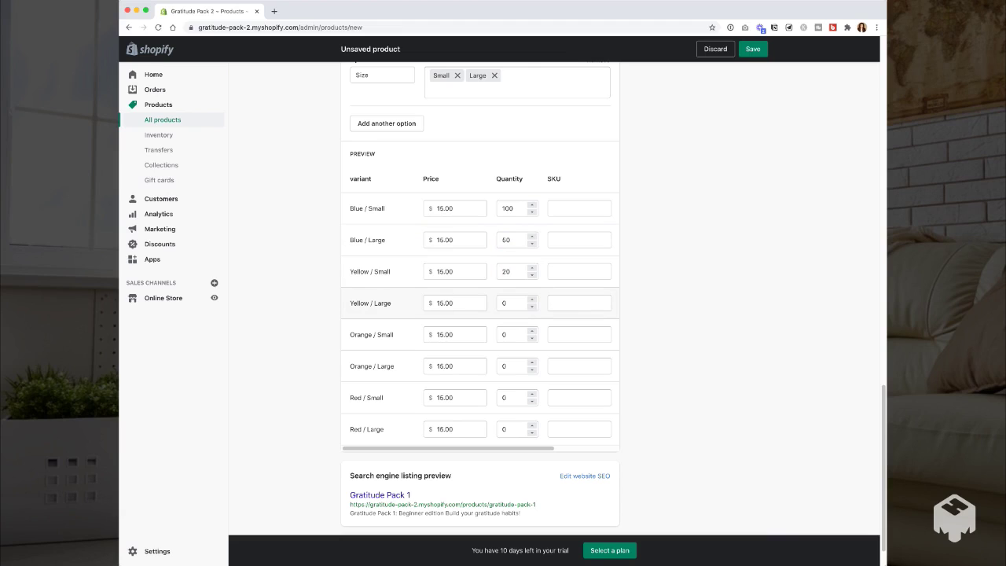
Set the variant quantities to 50 for Yellow / Large and 50 for Orange / Small
double_click(504, 303)
text(50)
double_click(504, 335)
text(50)
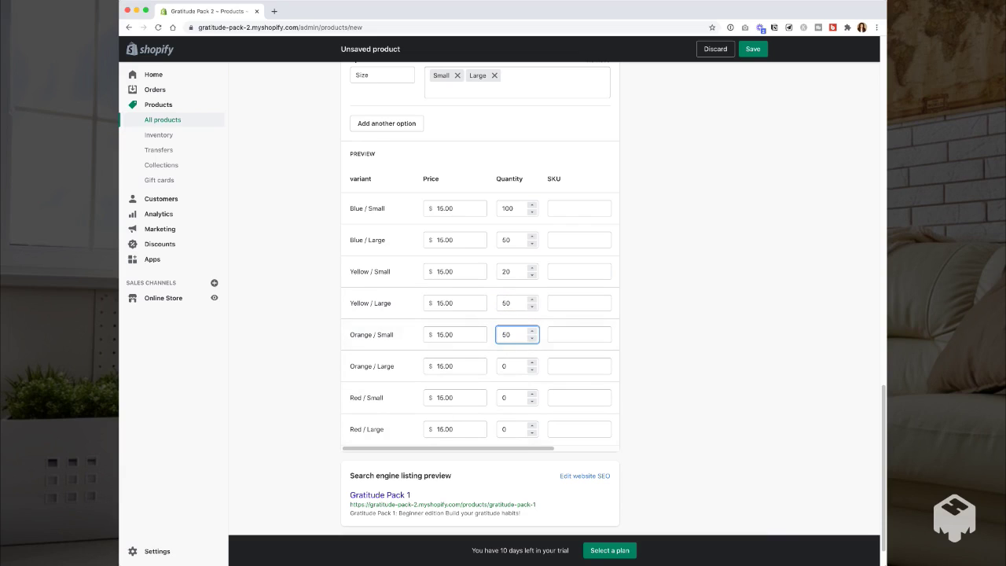
click(678, 368)
Enter the variant SKUs BL-SM for Blue / Small, BL-LG for Blue / Large and YE-SM for Yellow / Small
drag(548, 179, 561, 179)
scroll(392, 312, up, 3)
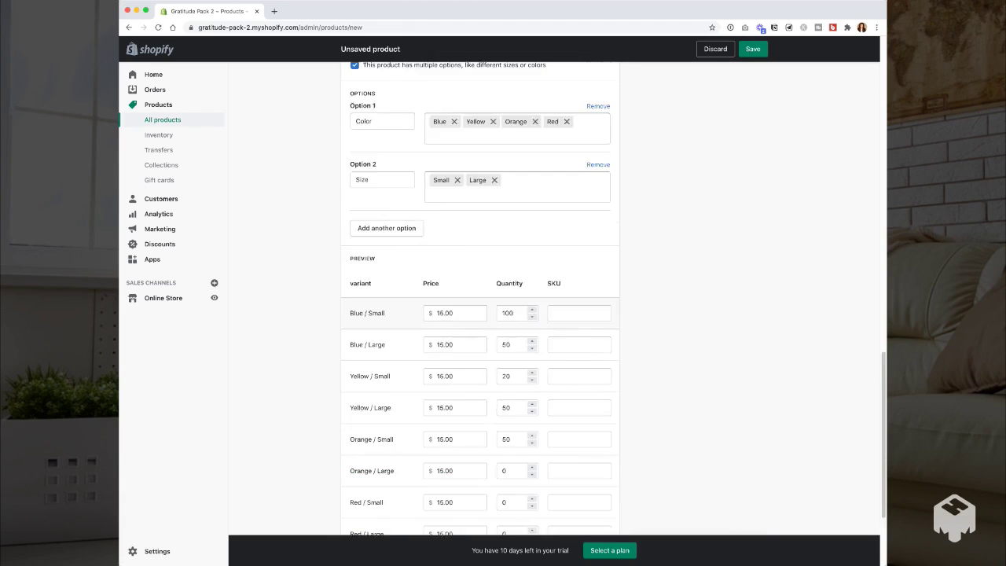
scroll(393, 313, up, 4)
scroll(393, 330, down, 5)
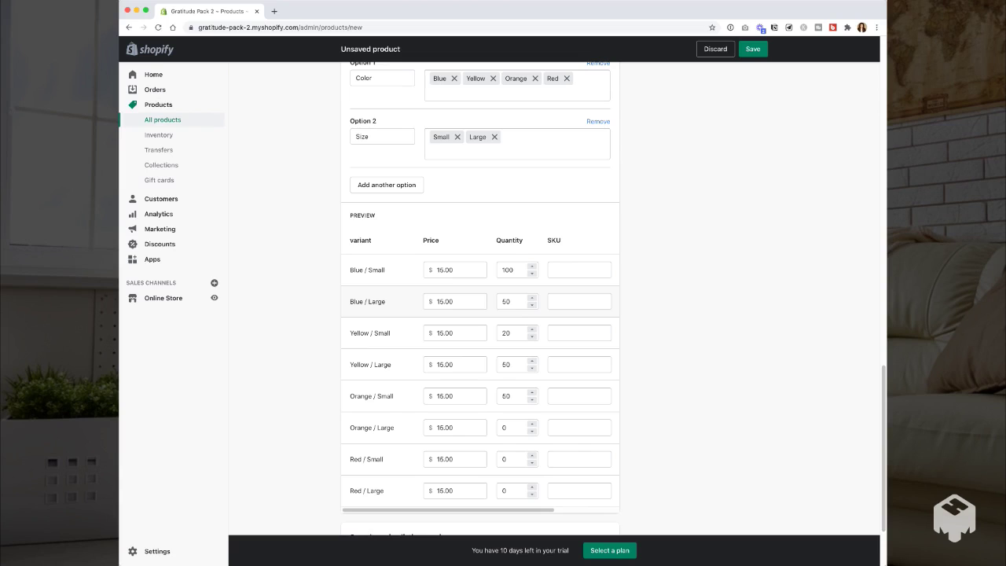
click(579, 270)
click(579, 302)
click(579, 333)
click(579, 364)
click(579, 270)
text(BL-LG)
key(super+a)
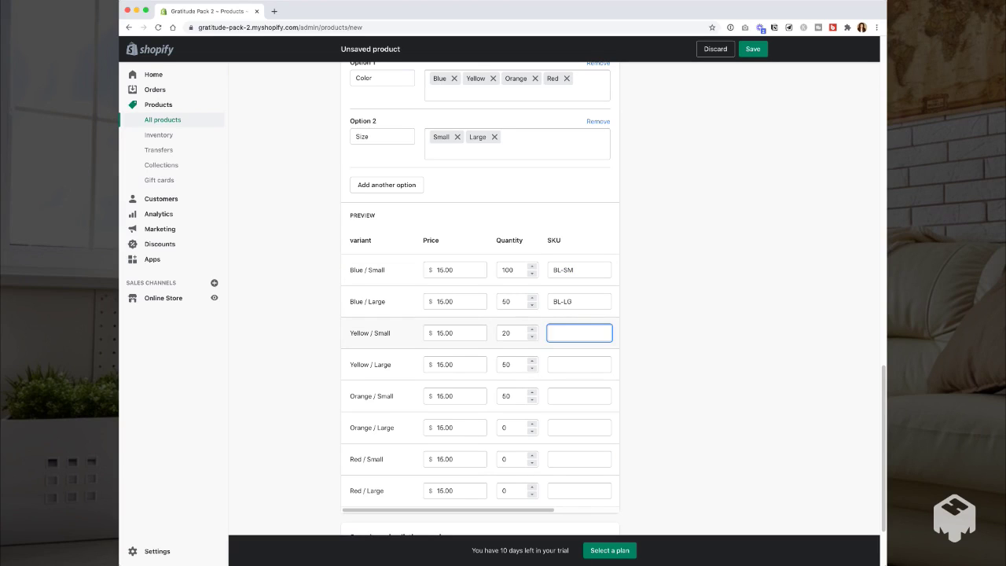
text(YE-SM)
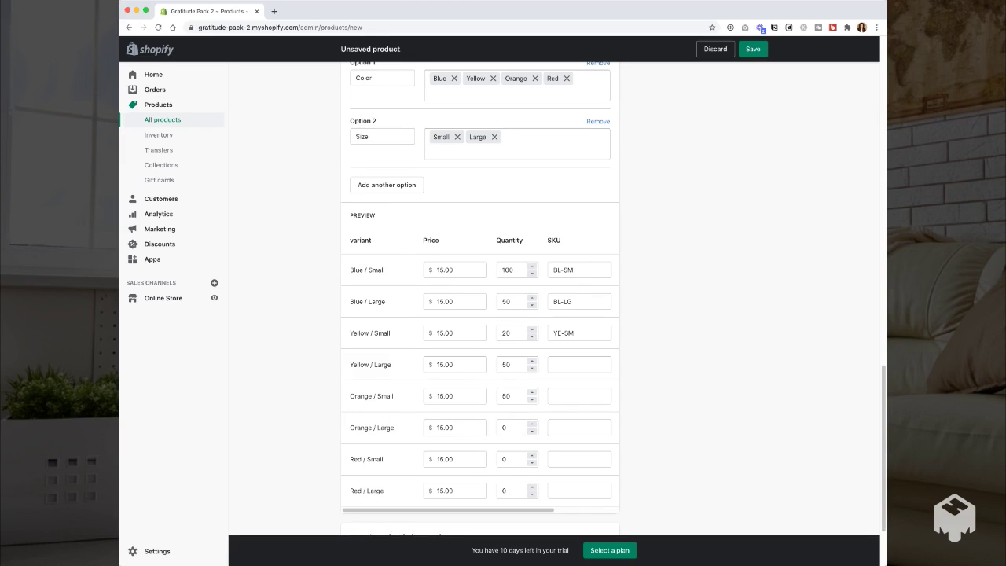
Review the product form, comparing the general inventory SKU field with the SKUs, prices and quantities of the individual variants
scroll(479, 314, up, 15)
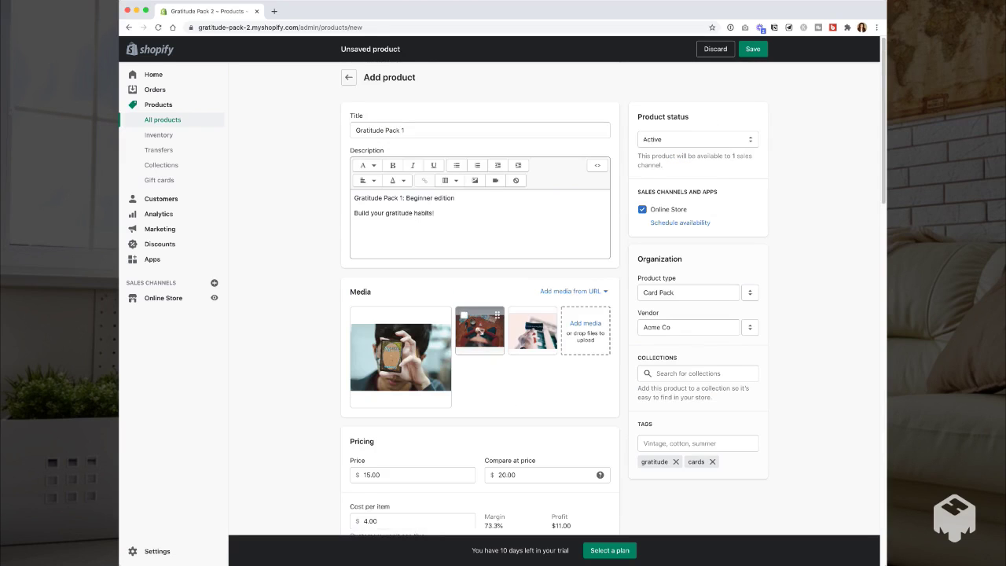
scroll(479, 329, down, 5)
scroll(479, 314, down, 2)
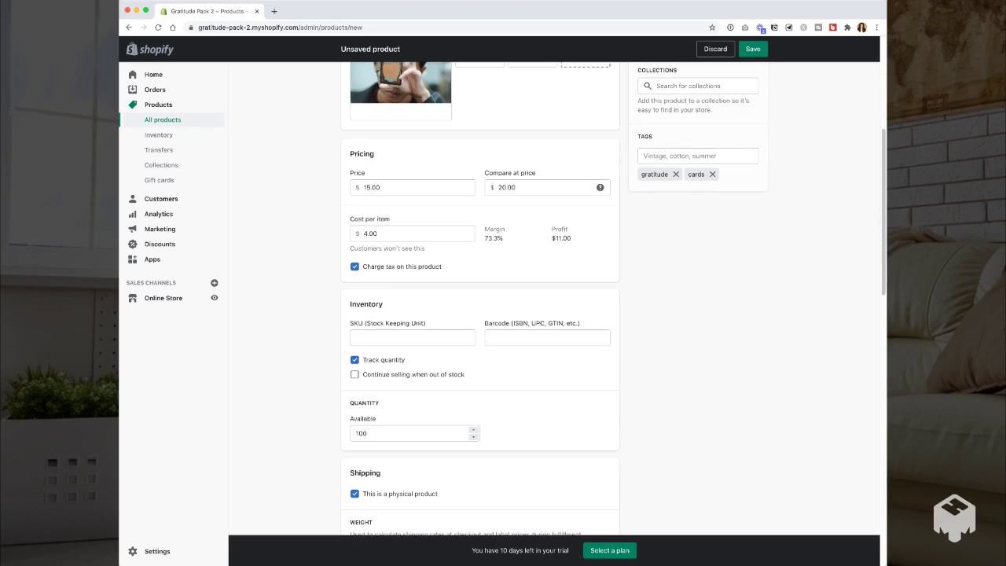
click(412, 338)
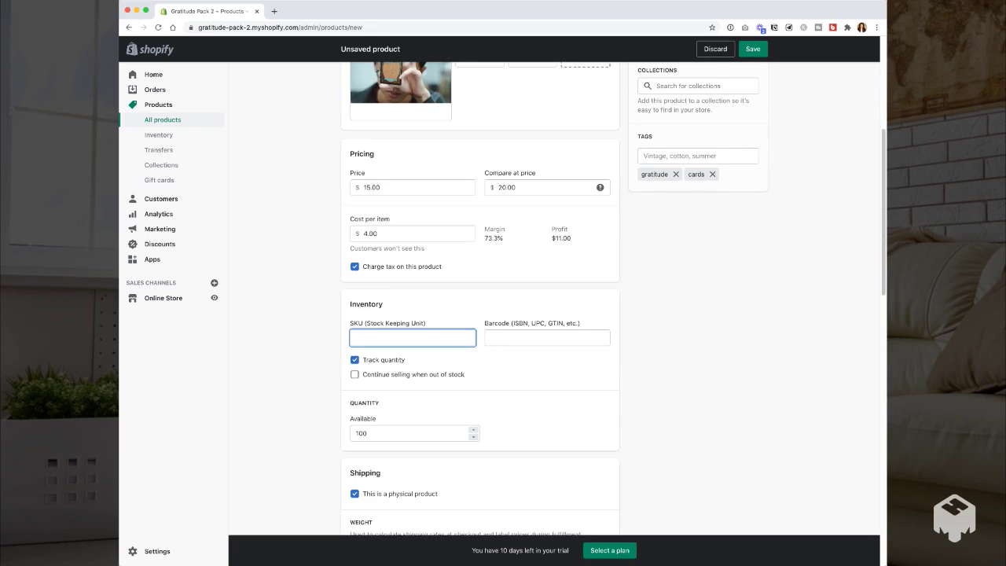
scroll(479, 314, down, 20)
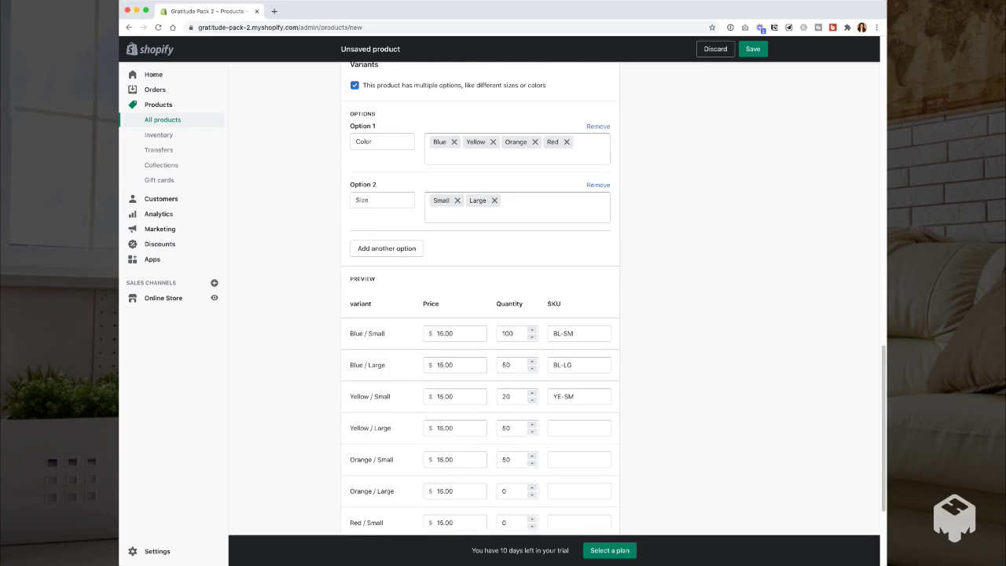
scroll(479, 314, down, 1)
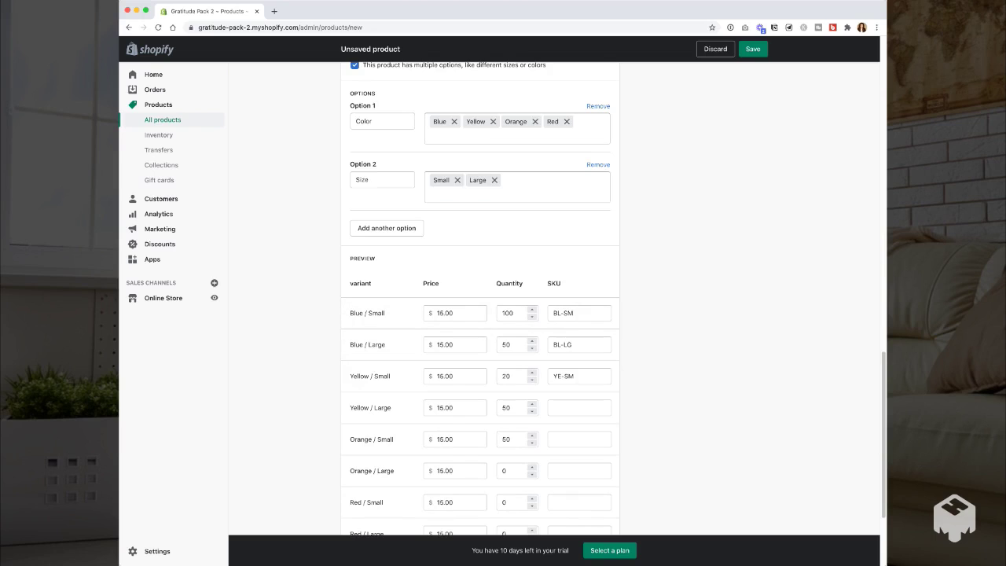
scroll(479, 314, down, 5)
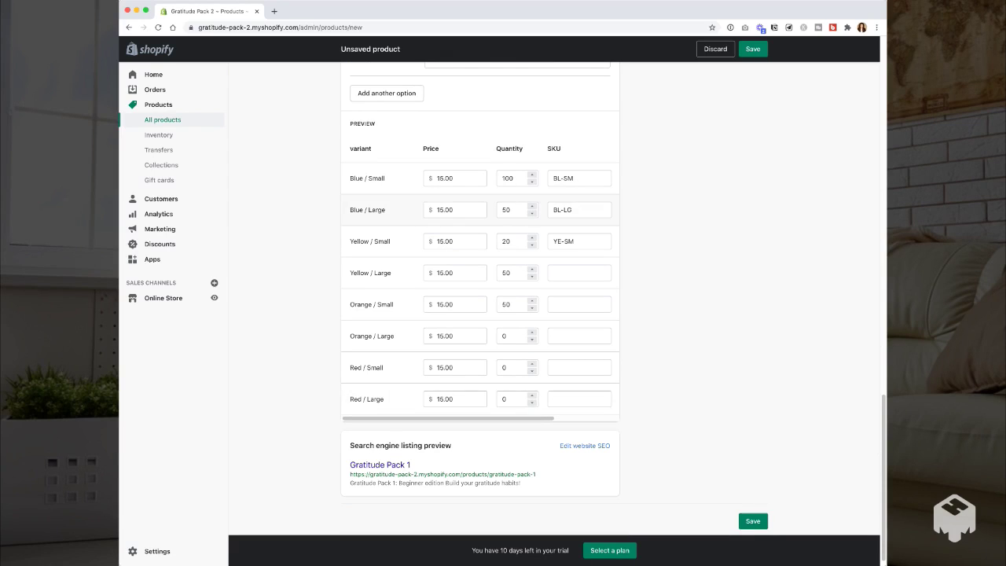
click(450, 210)
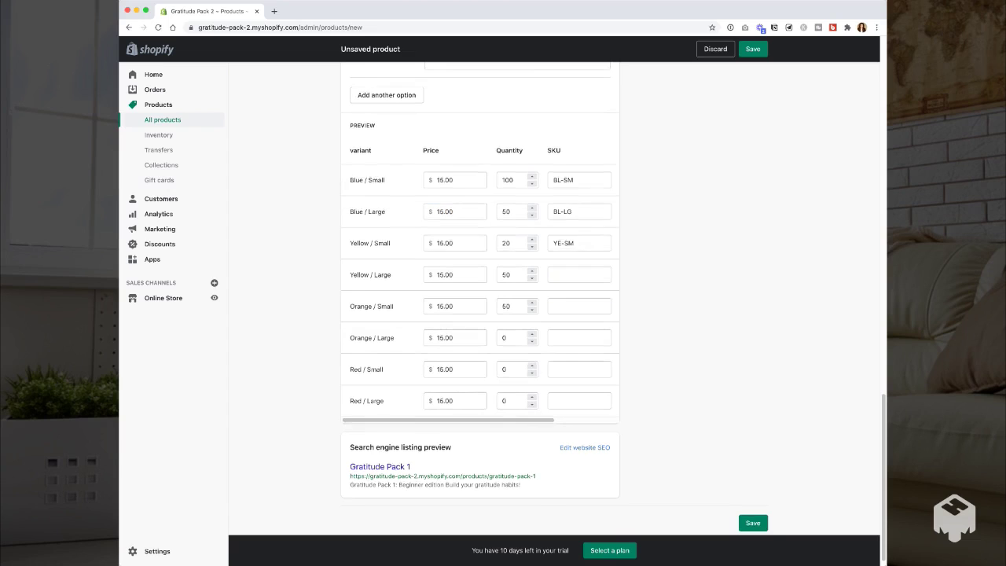
Save the new product and open its preview in the online store
scroll(479, 314, up, 3)
scroll(479, 314, up, 15)
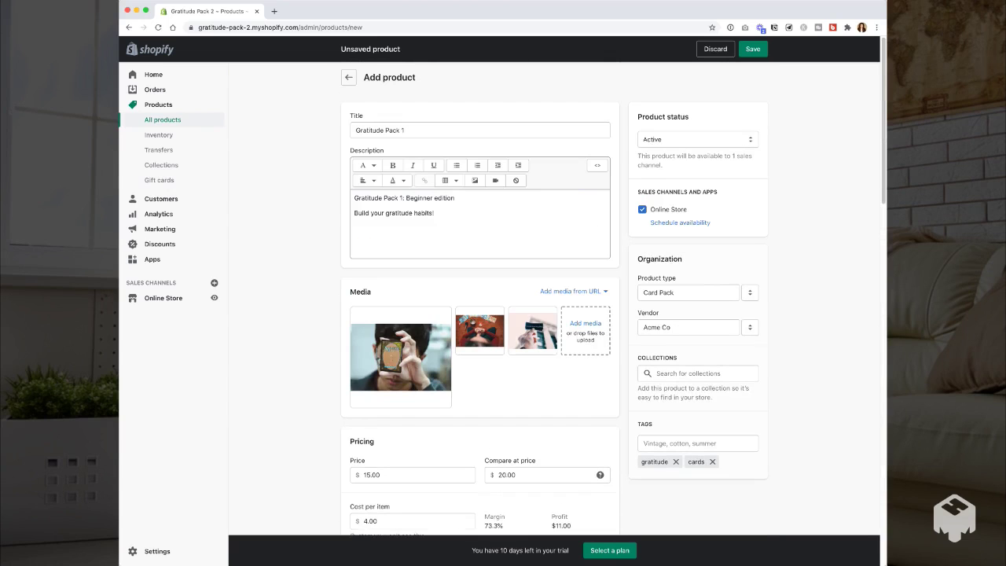
click(752, 49)
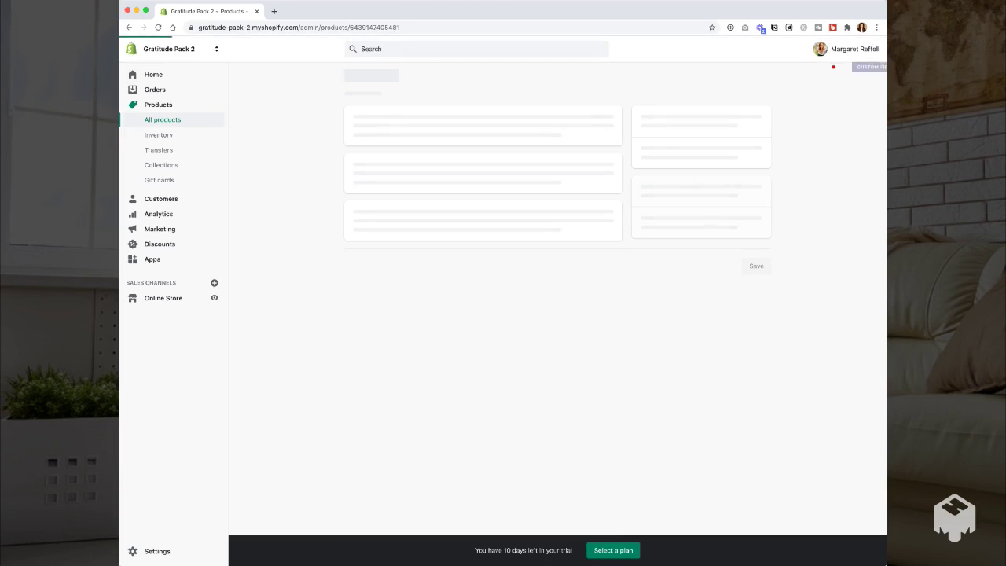
click(652, 77)
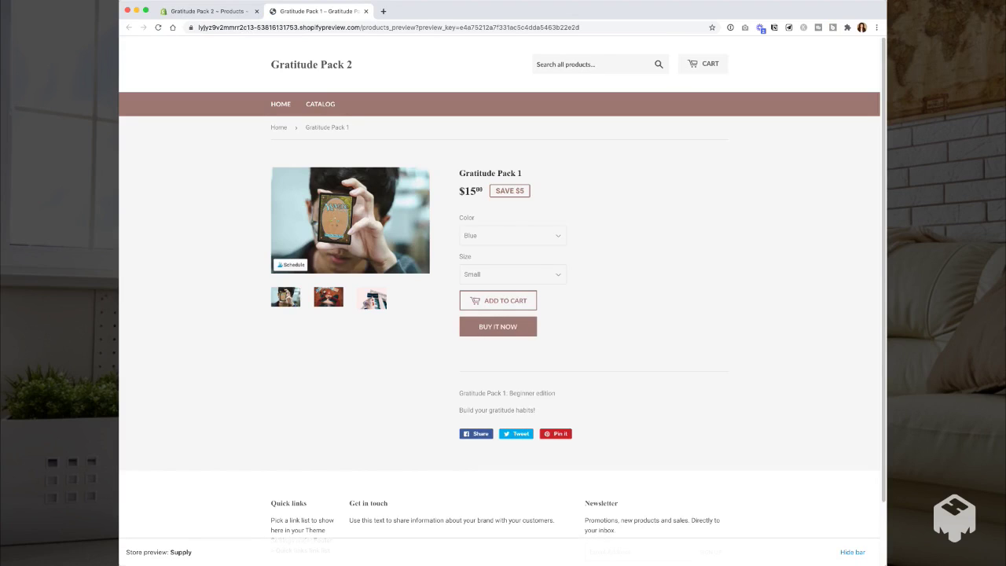
Look through the second and third product photos and check the price and savings badge on the product page
click(328, 297)
click(373, 299)
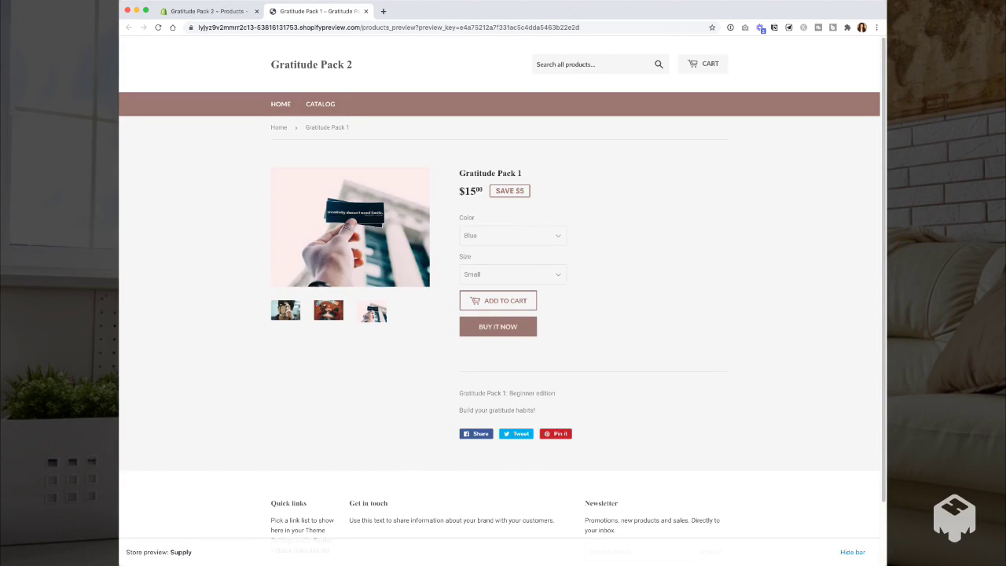
drag(483, 190, 525, 191)
click(526, 191)
drag(526, 191, 495, 191)
click(496, 191)
Check the availability of the Yellow / Large and Red / Large variants on the product page, then reselect Yellow
key(Tab)
key(Down)
key(Tab)
key(Down)
key(shift+Tab)
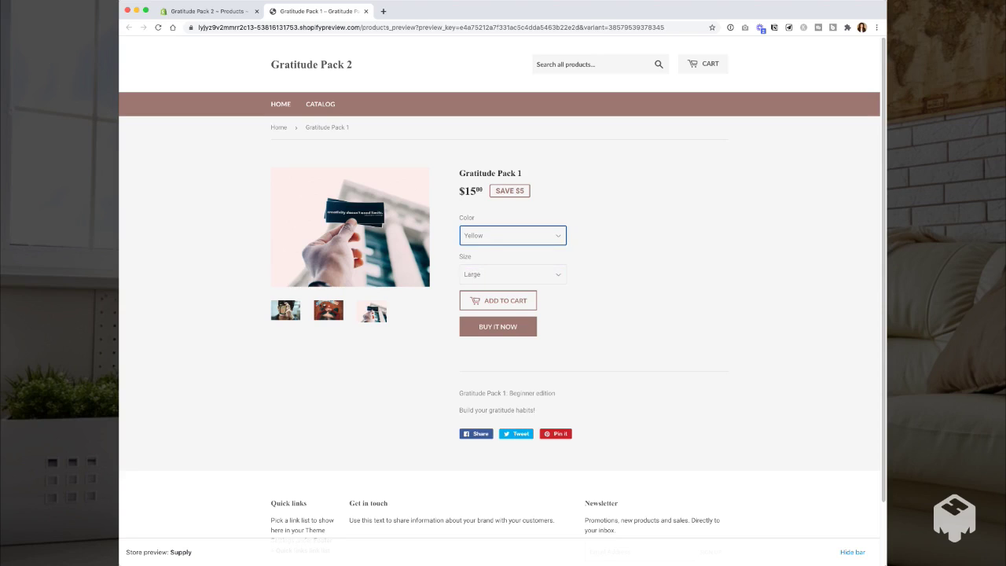
key(Down)
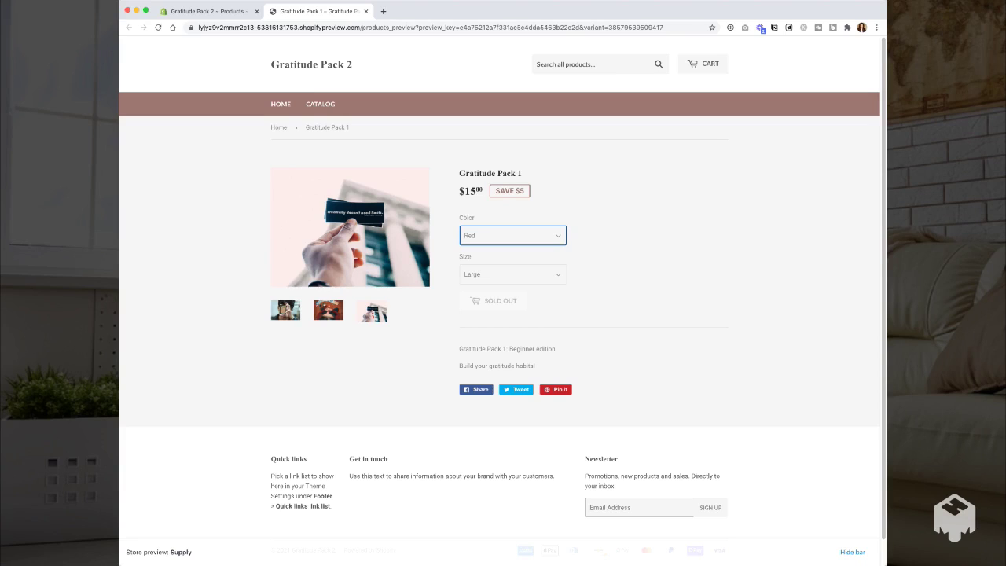
click(512, 235)
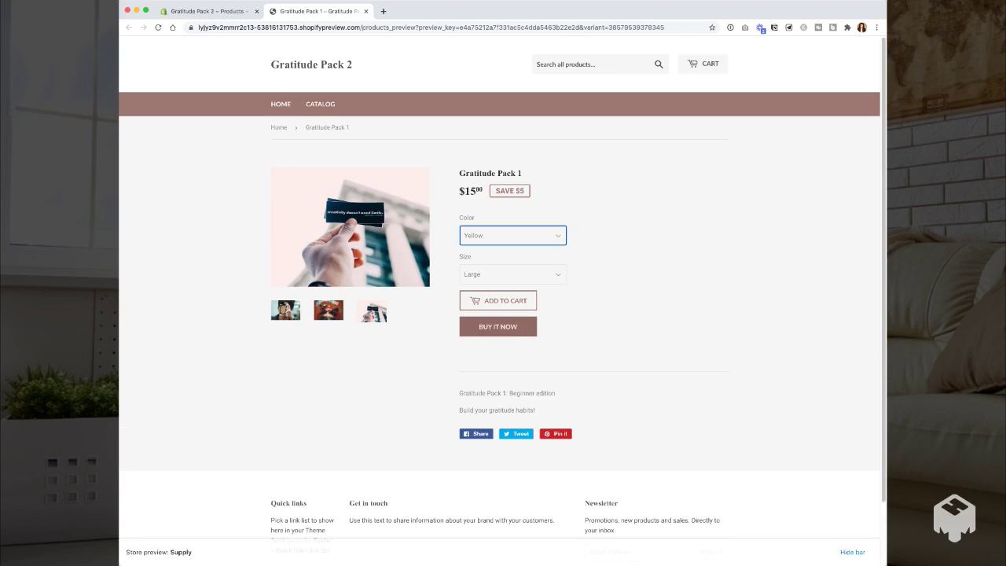
Check the product description and the remainder of the store page down to the footer
drag(460, 393, 535, 410)
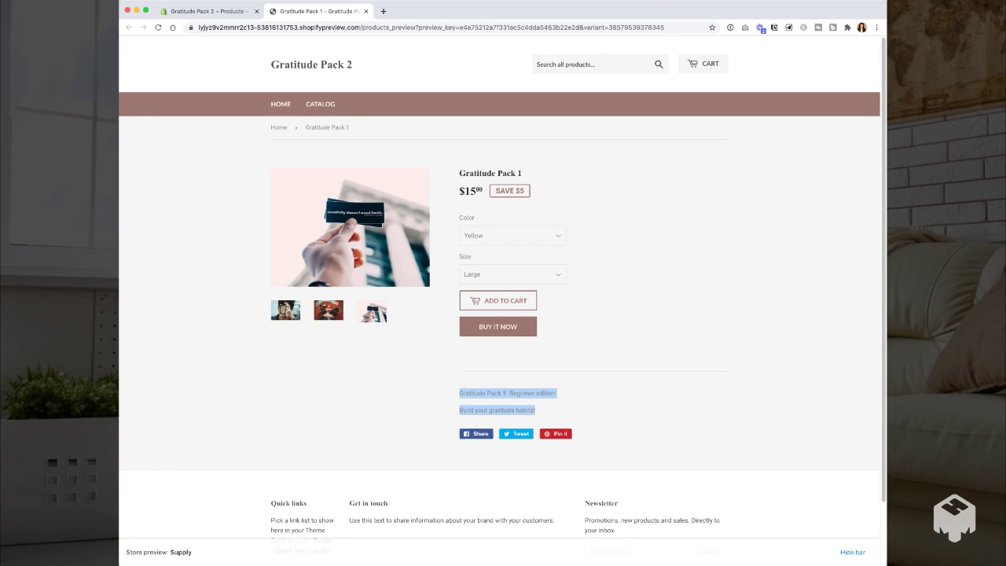
click(597, 401)
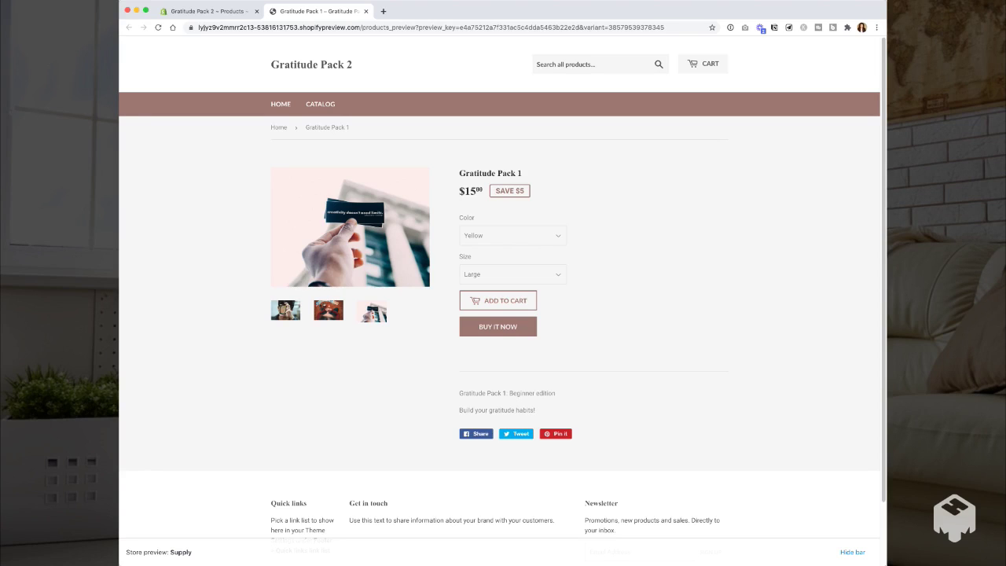
scroll(503, 298, down, 2)
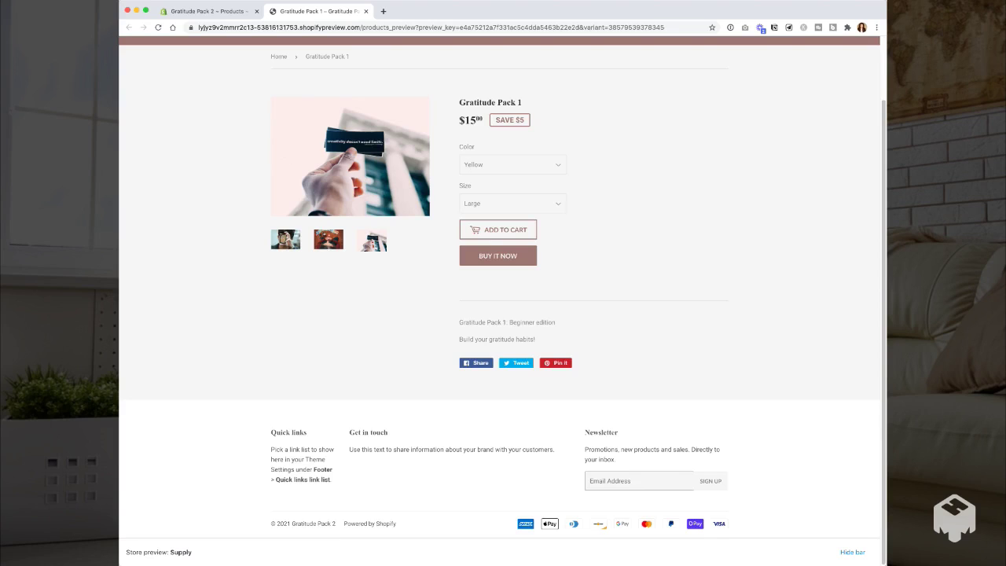
scroll(503, 299, up, 2)
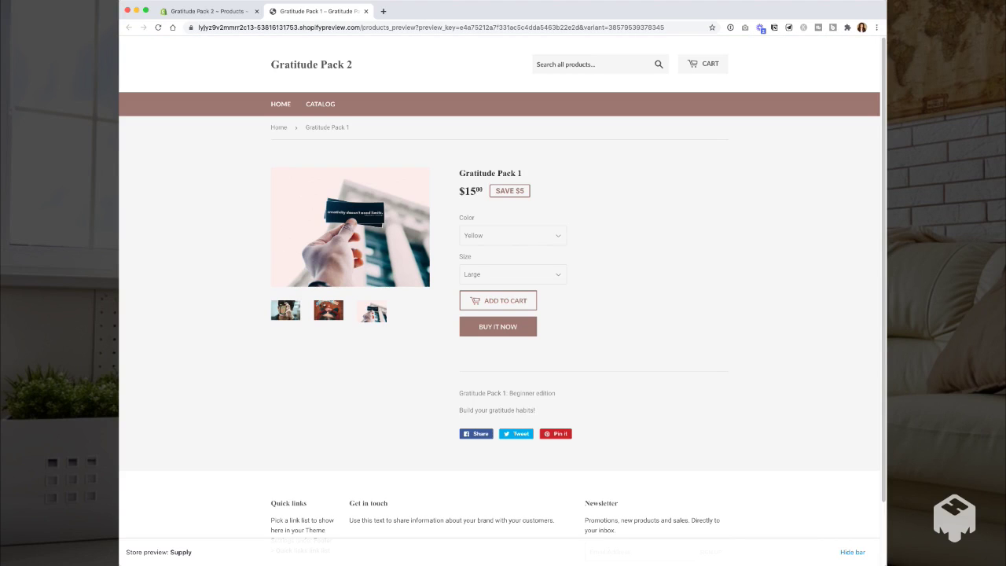